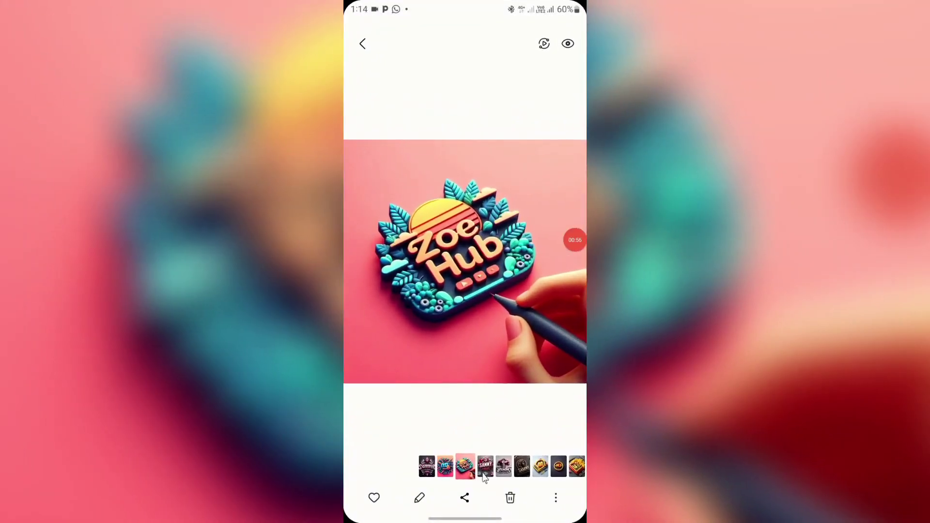
- Leave the image gallery and open the Chrome browser from the Google apps folder
drag(484, 514, 485, 339)
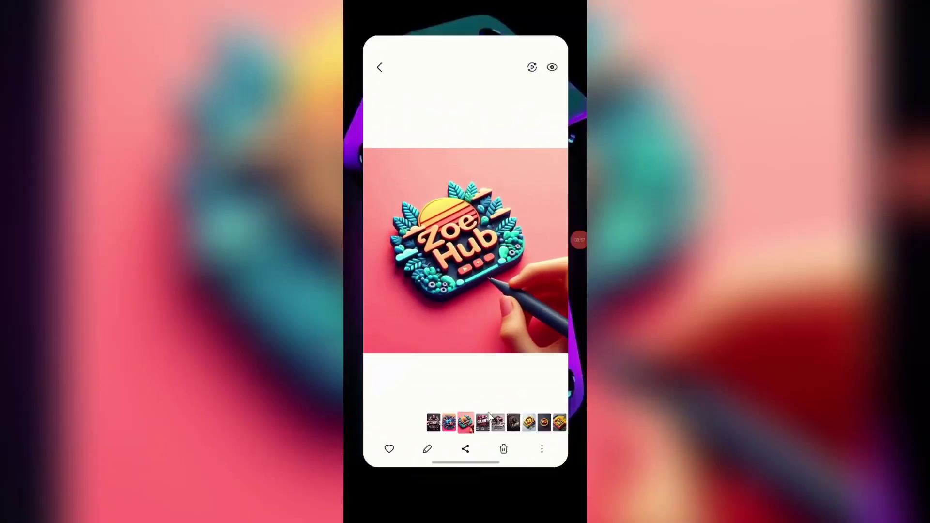
drag(436, 378, 455, 96)
click(447, 97)
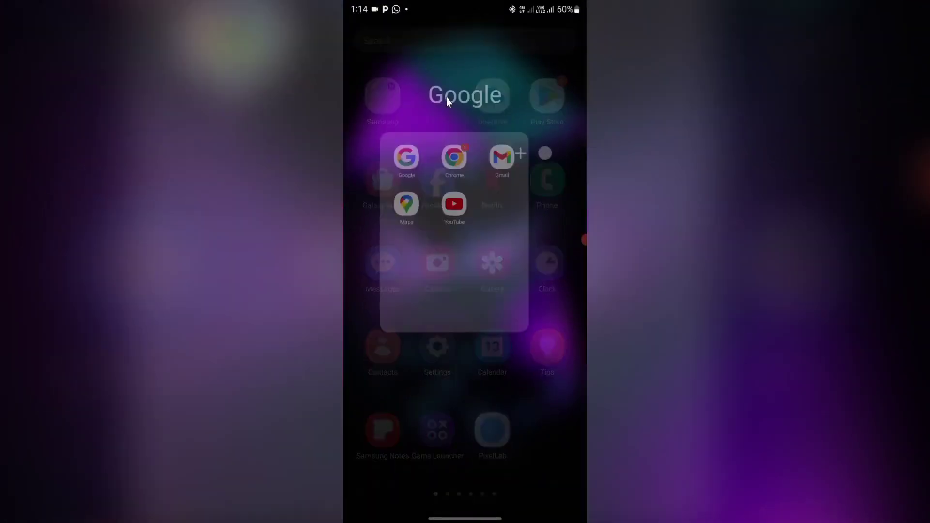
click(468, 211)
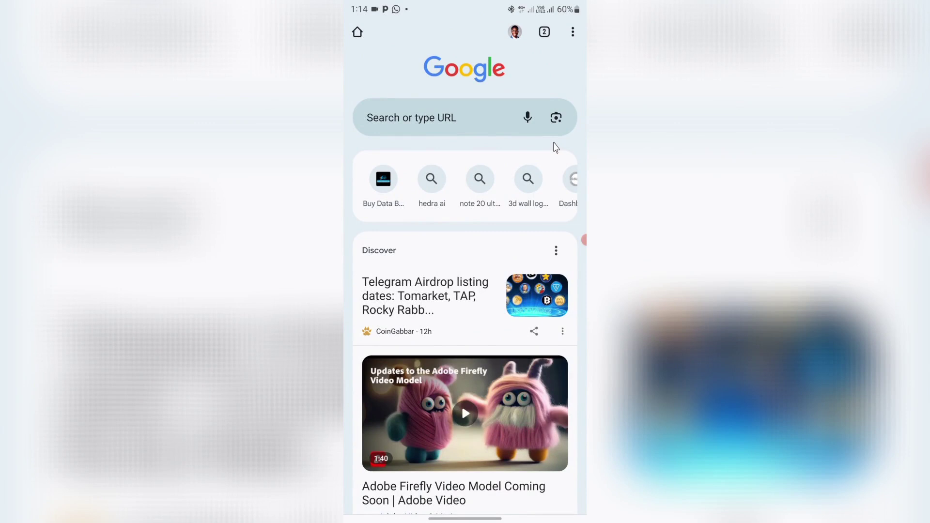
- Search the web for bing and open the Image Creator in Bing result
click(454, 124)
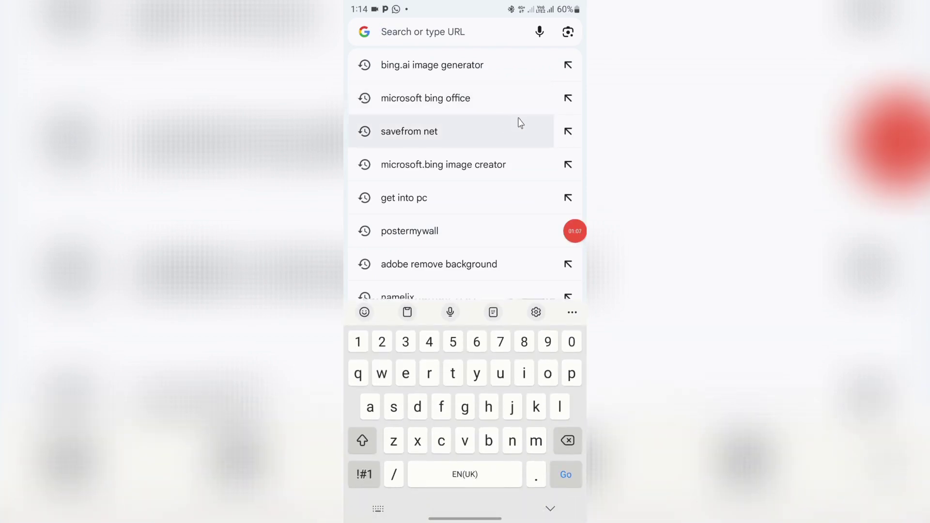
text(bin)
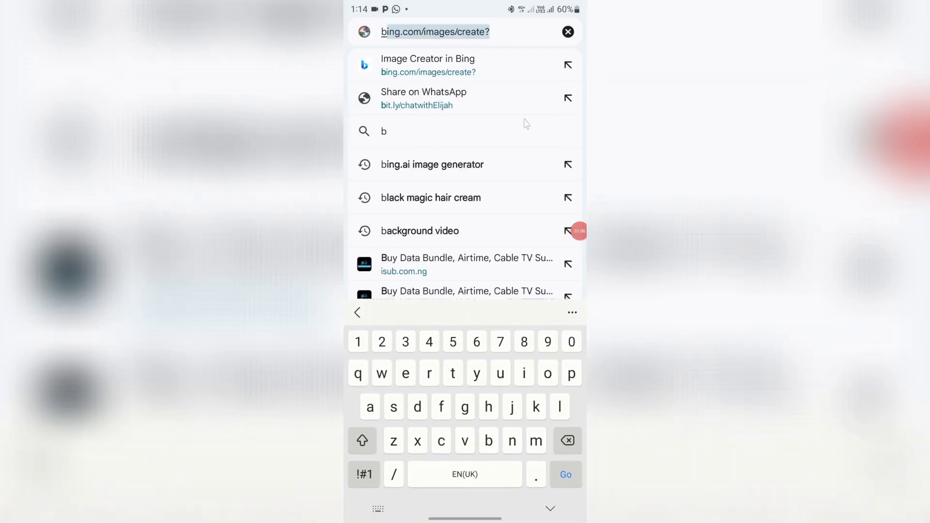
text(g)
key(Return)
scroll(421, 170, down, 2)
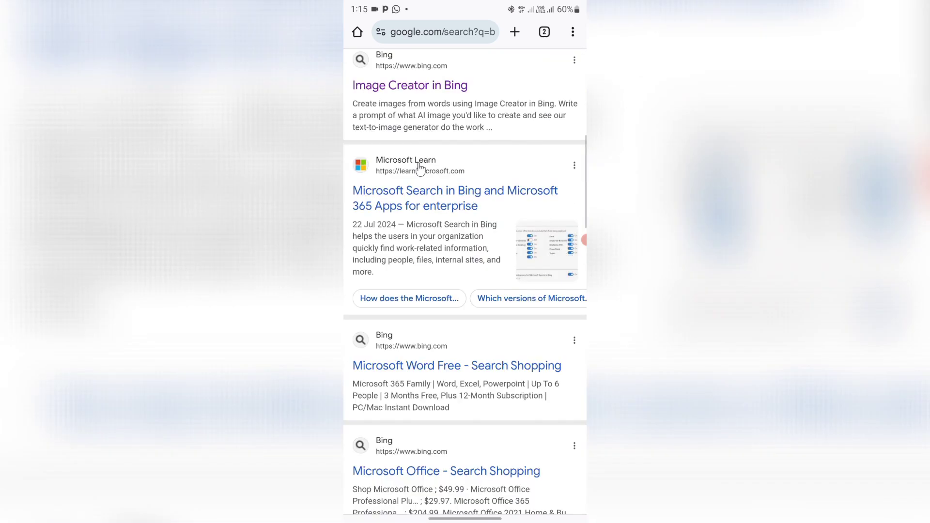
scroll(432, 146, up, 1)
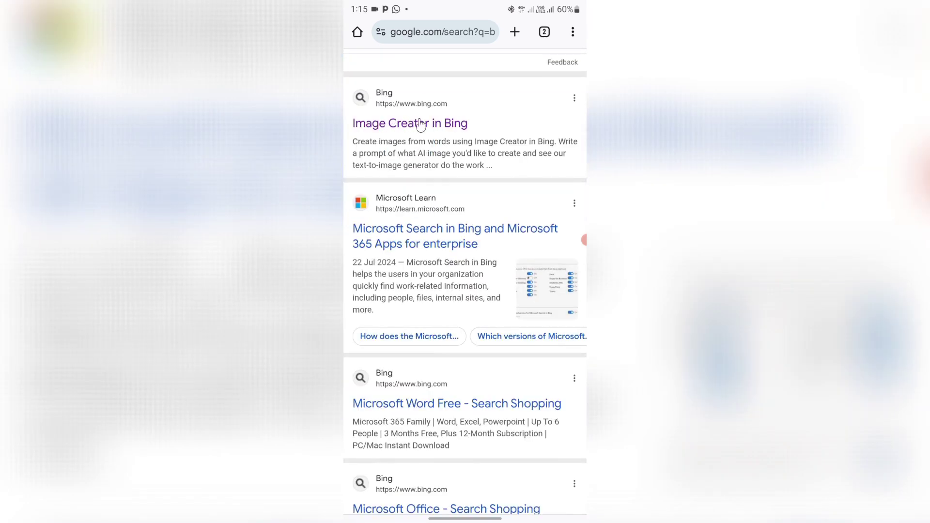
click(415, 125)
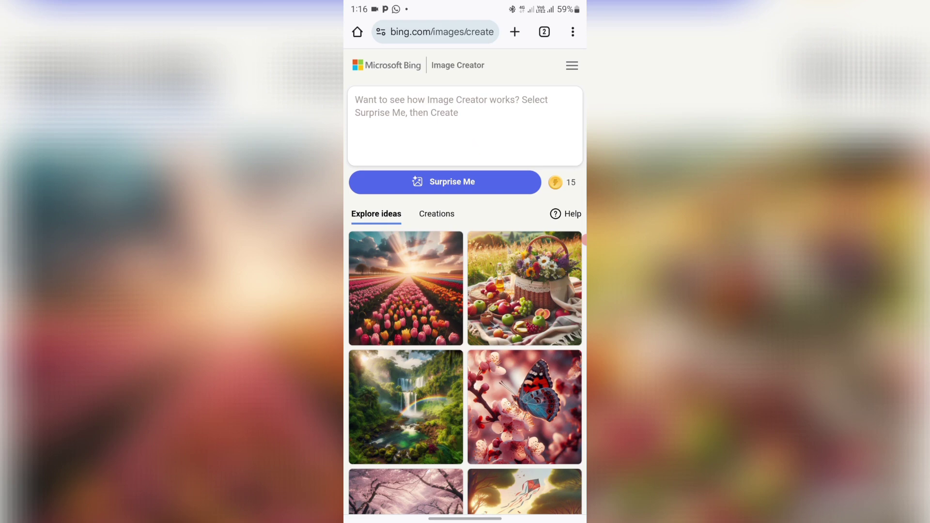
- Switch to the notes app and copy the "Zoe Hub" 3D logo prompt
drag(465, 518, 455, 393)
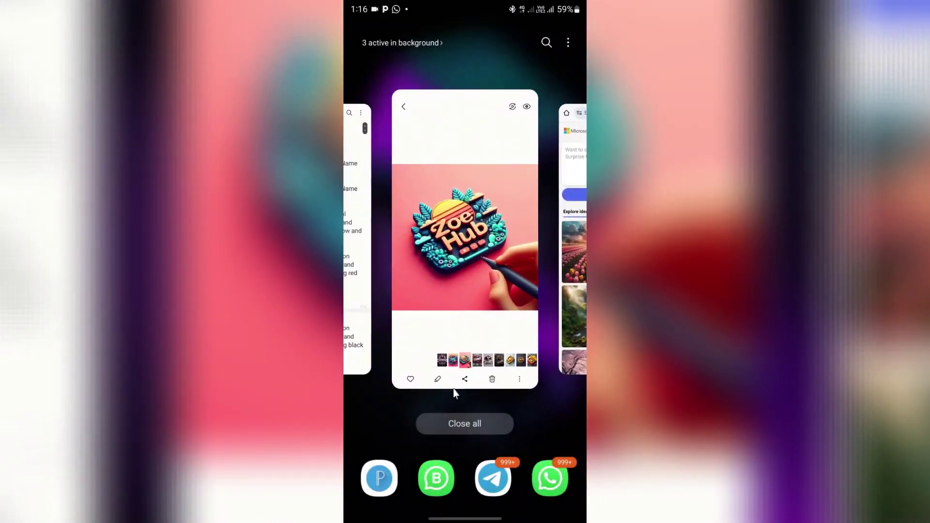
drag(455, 339, 571, 334)
click(473, 313)
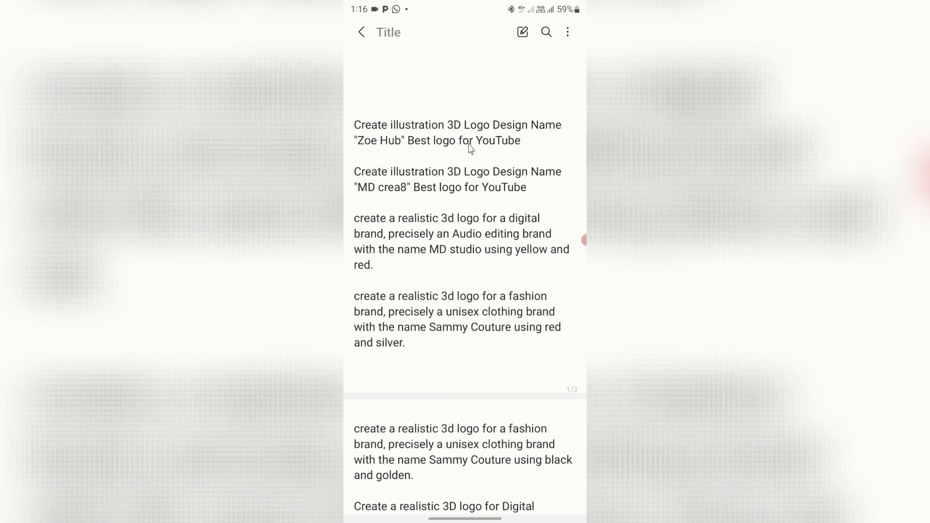
drag(462, 153, 358, 127)
click(374, 100)
- Return to Chrome and generate images from the prompt: Create illustration 3D Logo Design Name "Zoe Hub" Best logo for YouTube
drag(465, 516, 442, 430)
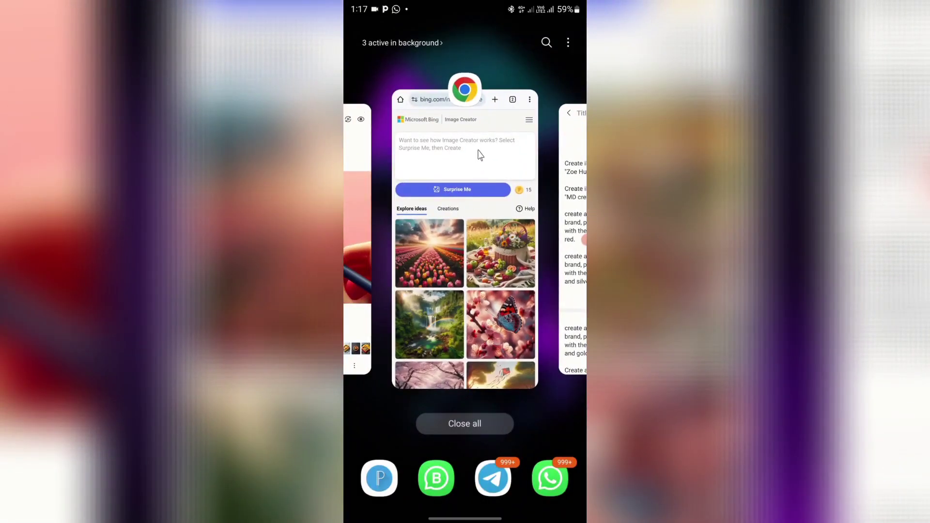
click(480, 155)
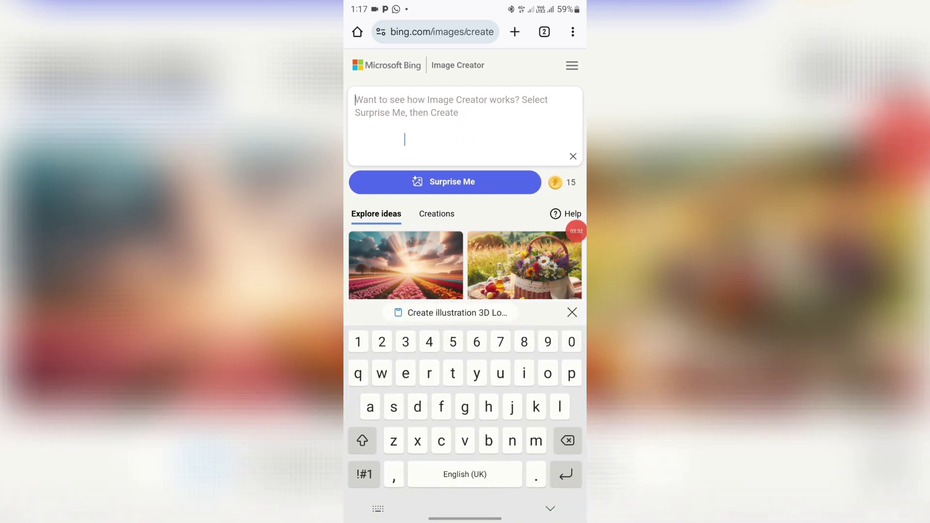
click(449, 131)
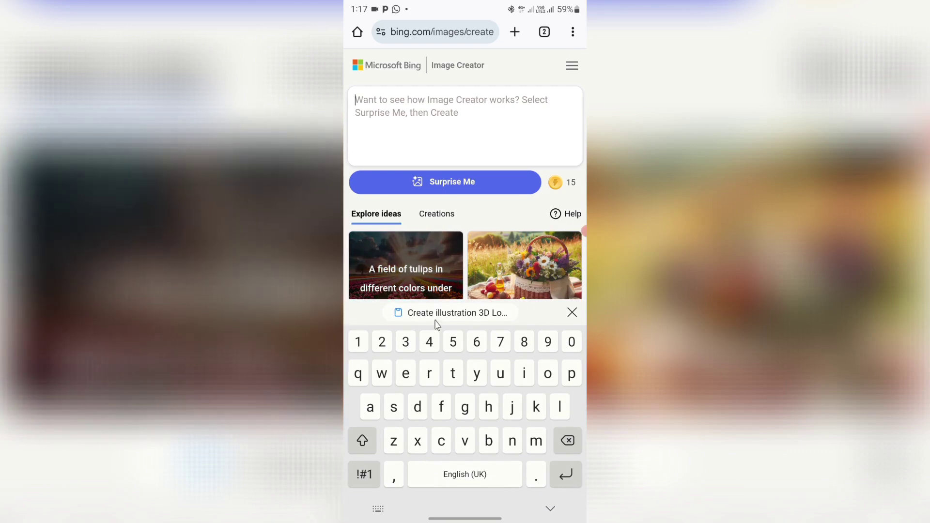
click(436, 312)
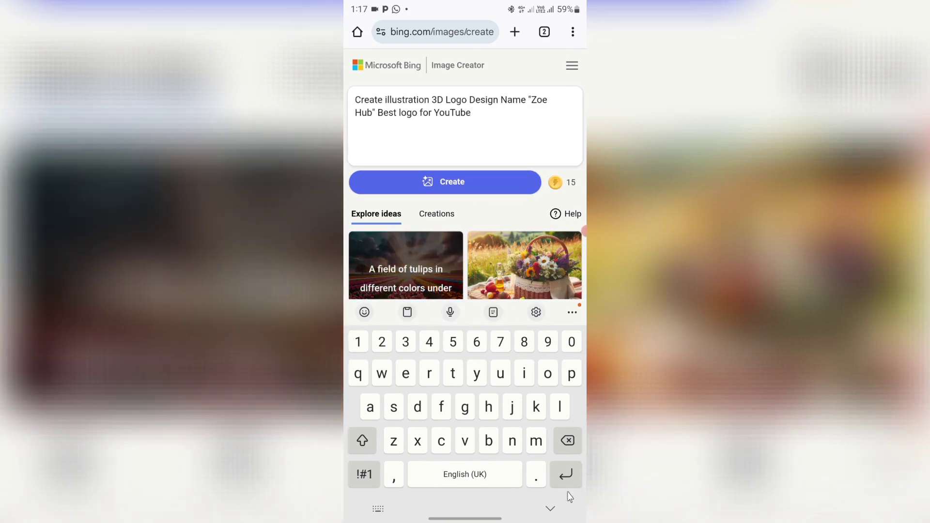
click(552, 508)
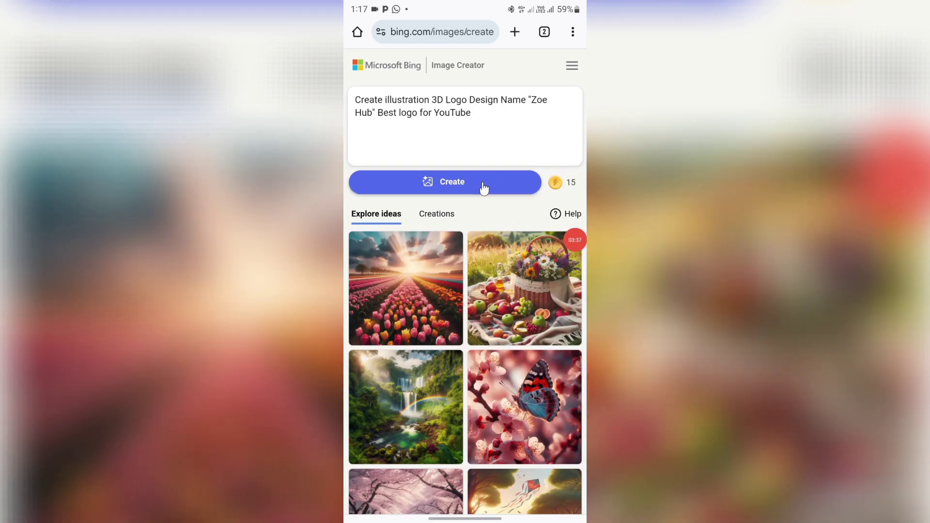
mouse_move(559, 197)
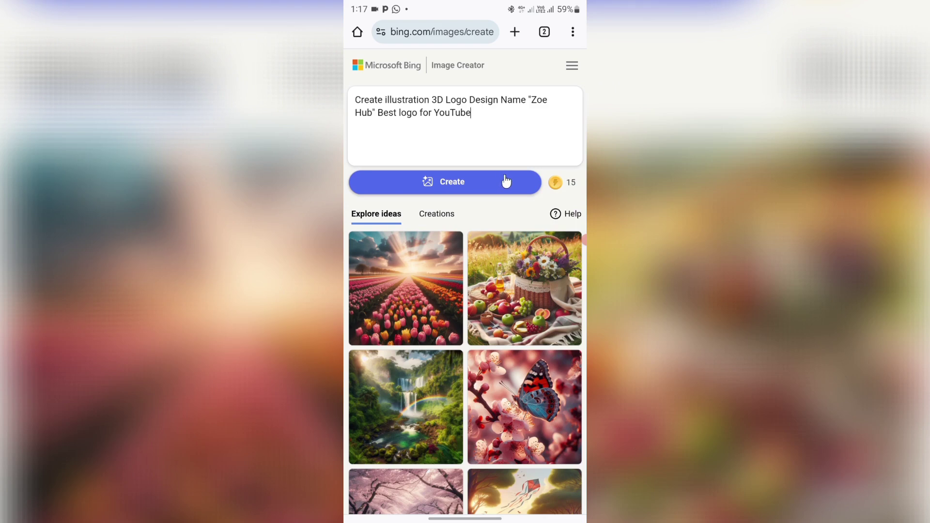
click(457, 185)
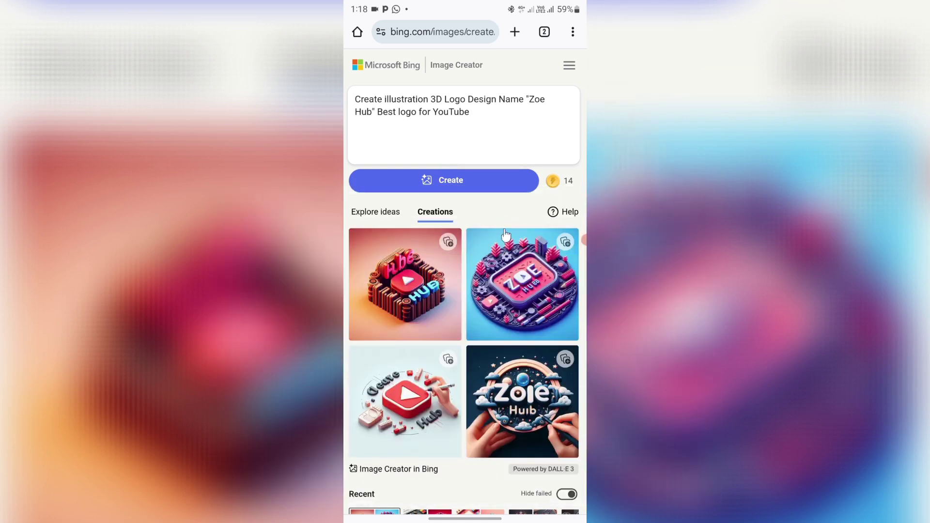
- Examine the first two generated Zoe Hub logos in enlarged view, and return to the results
click(416, 304)
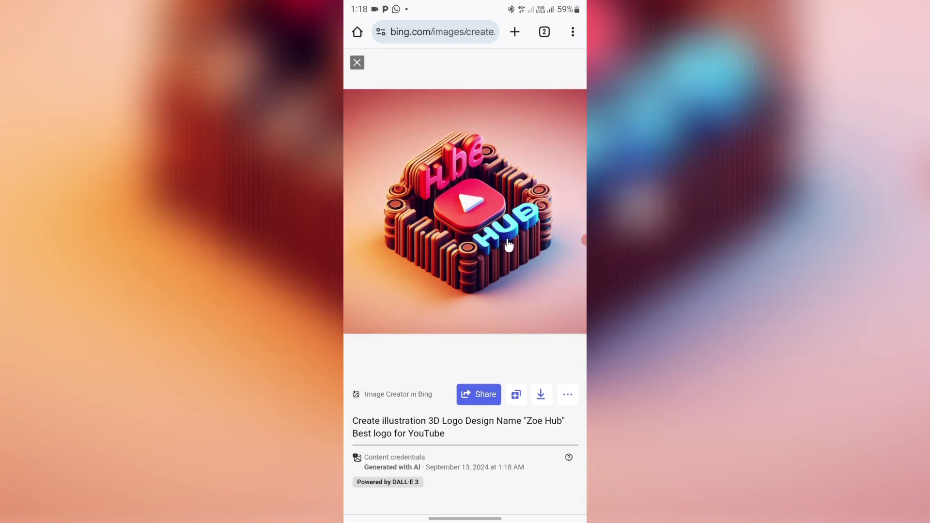
drag(509, 246, 388, 247)
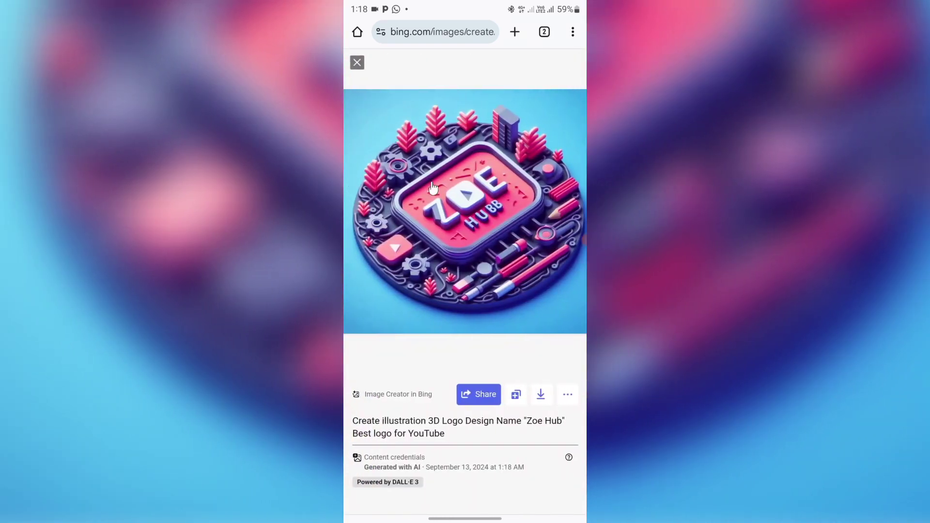
click(357, 63)
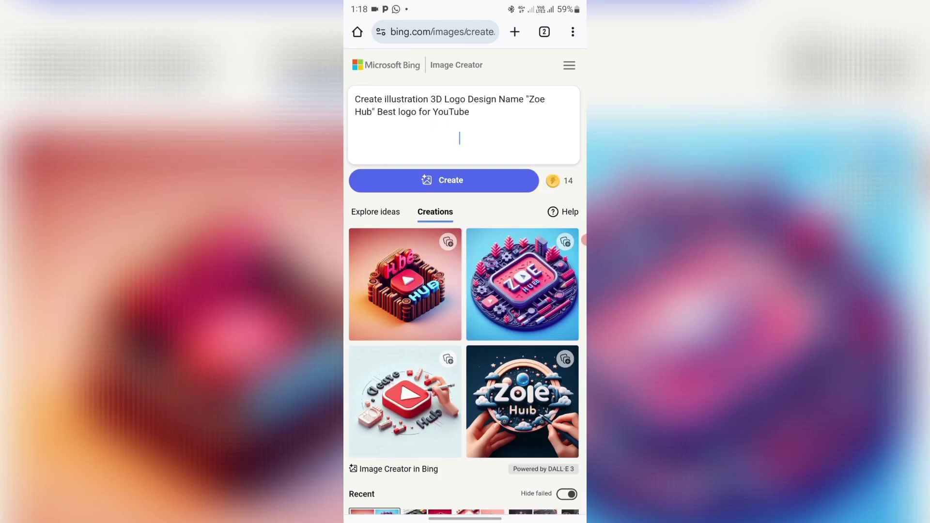
- Generate another set from the same Zoe Hub prompt, and download the blue gear-shaped logo on the cream background
click(446, 184)
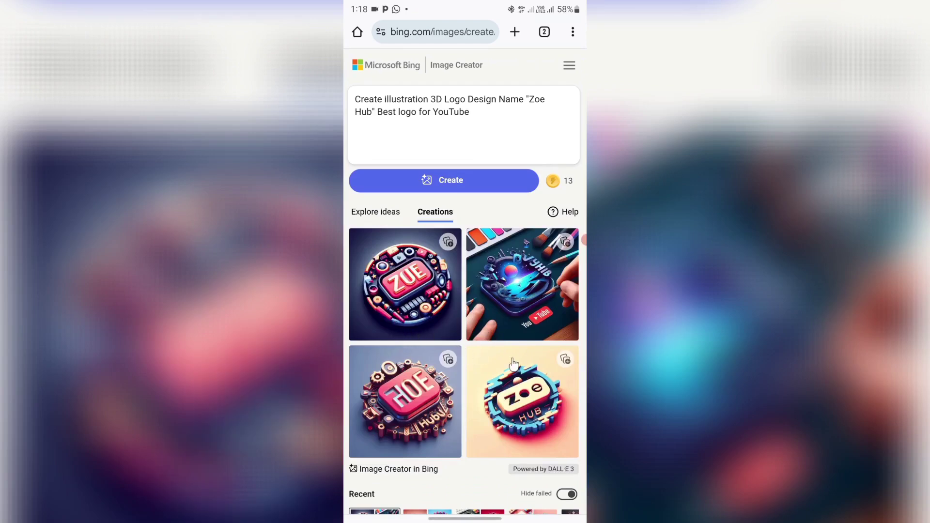
click(548, 411)
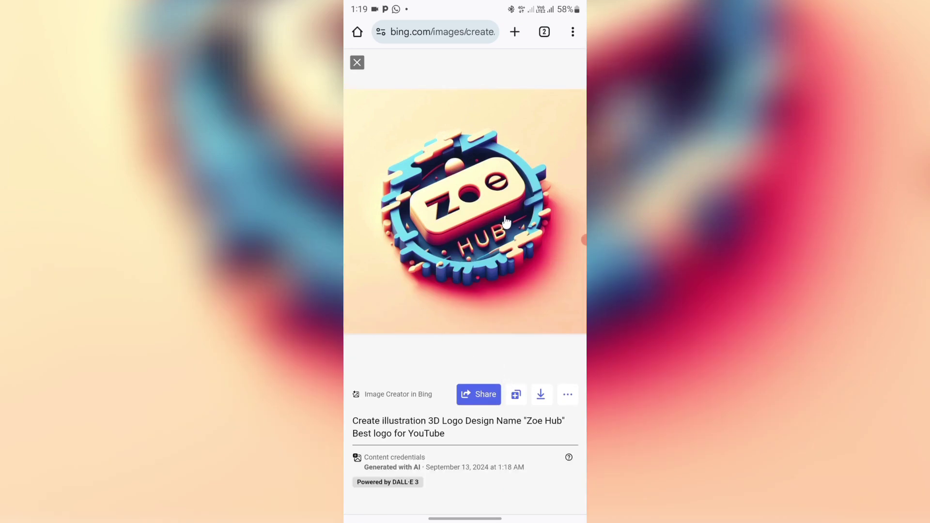
click(542, 395)
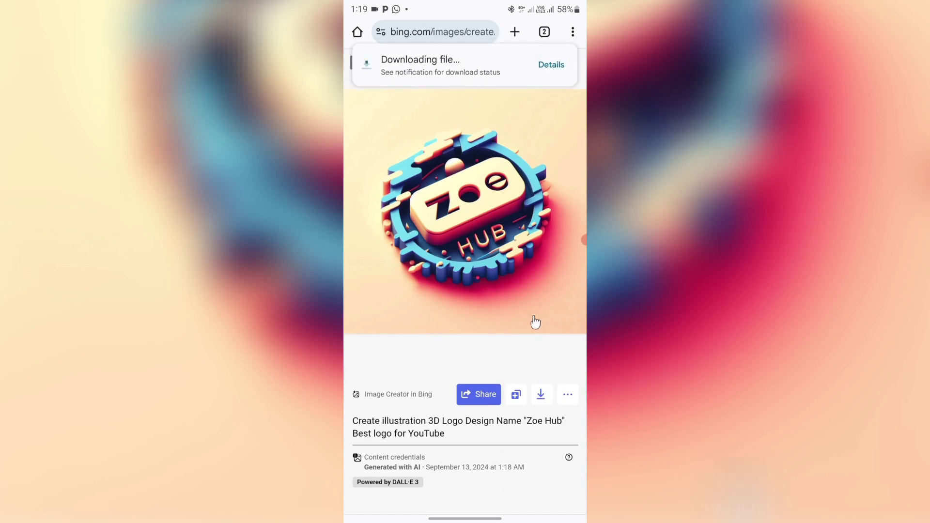
click(362, 83)
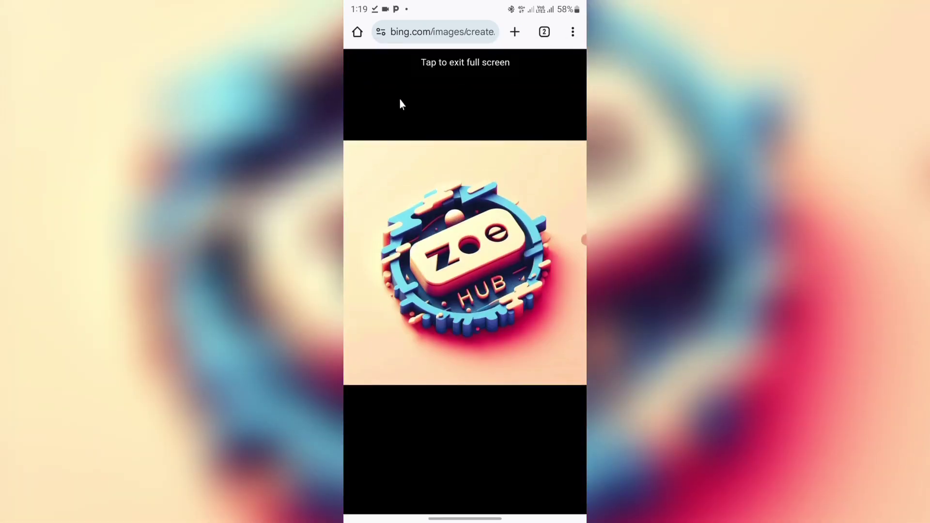
click(354, 76)
click(357, 64)
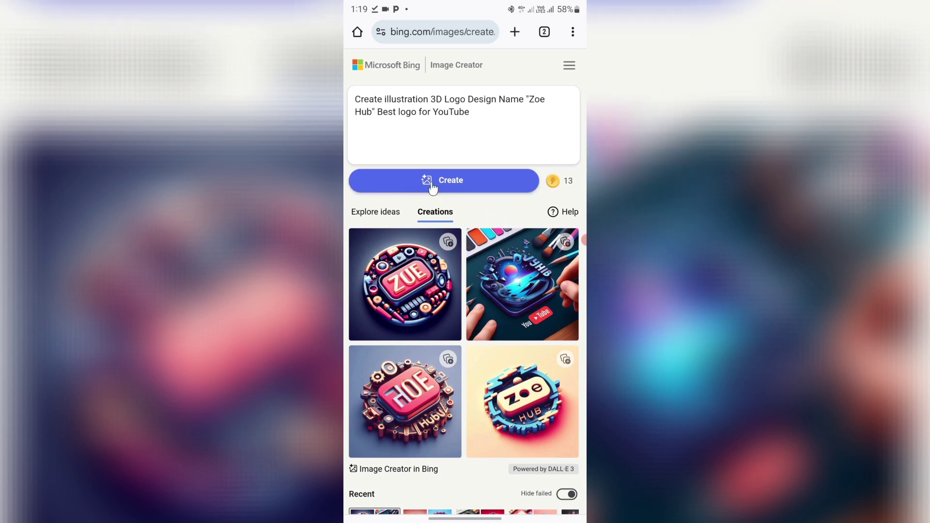
- Switch to the notes app and copy the "MD crea8" 3D logo prompt
key(alt+Tab)
click(444, 297)
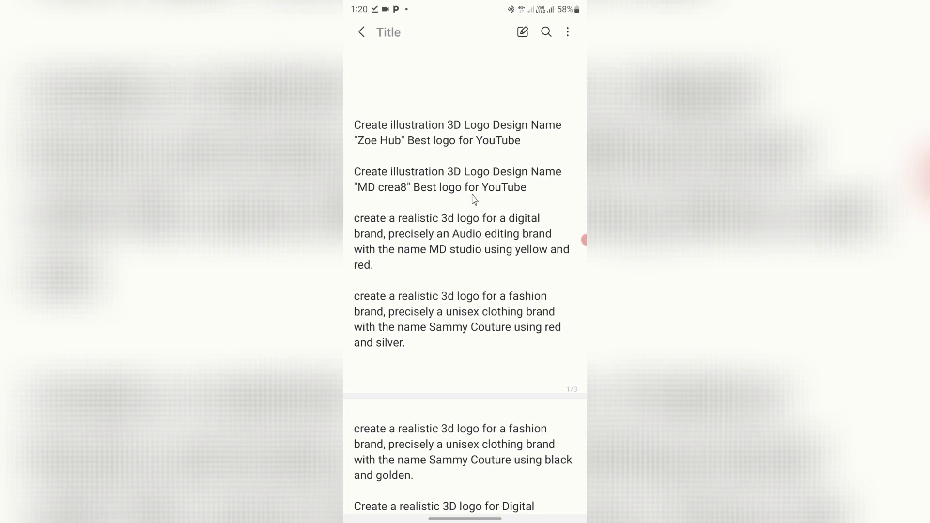
drag(528, 192, 353, 171)
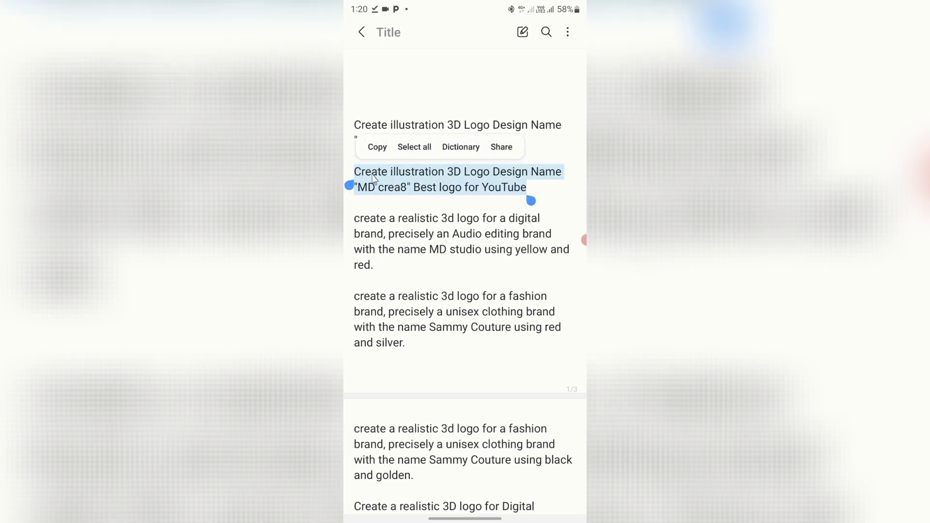
click(386, 192)
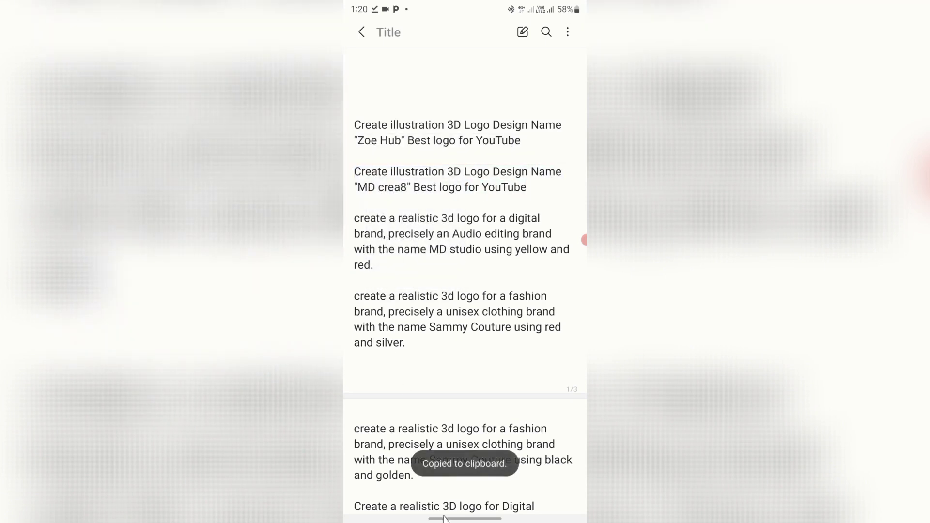
- Return to Chrome and generate images from the prompt: Create illustration 3D Logo Design Name "MD crea8" Best logo for YouTube
drag(444, 519, 445, 339)
click(443, 150)
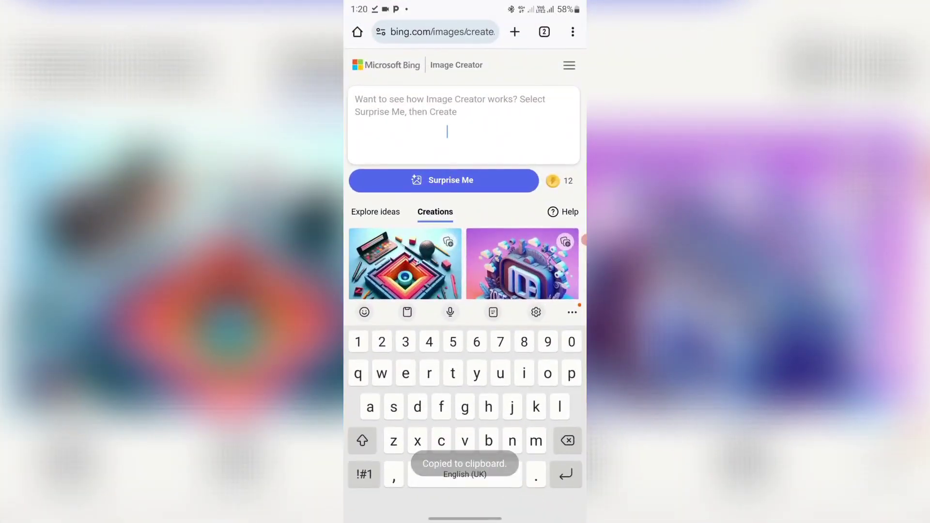
click(444, 321)
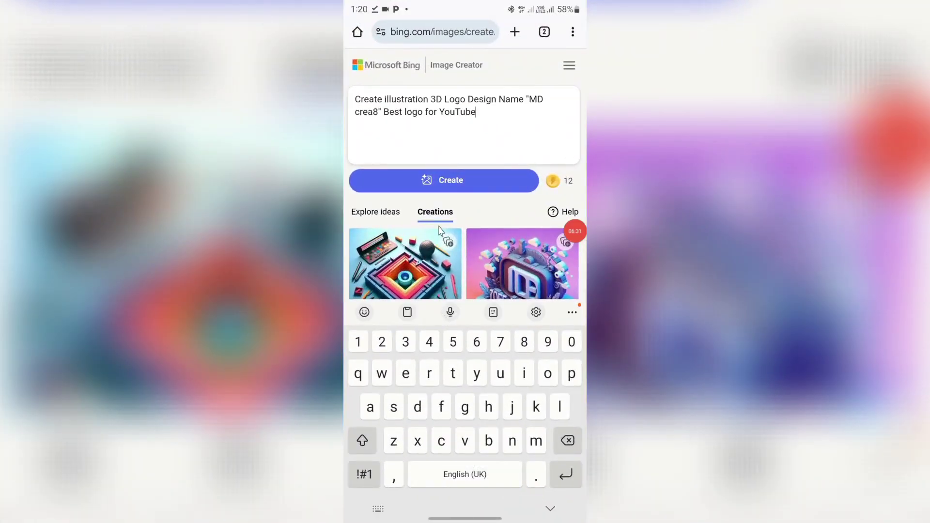
click(450, 184)
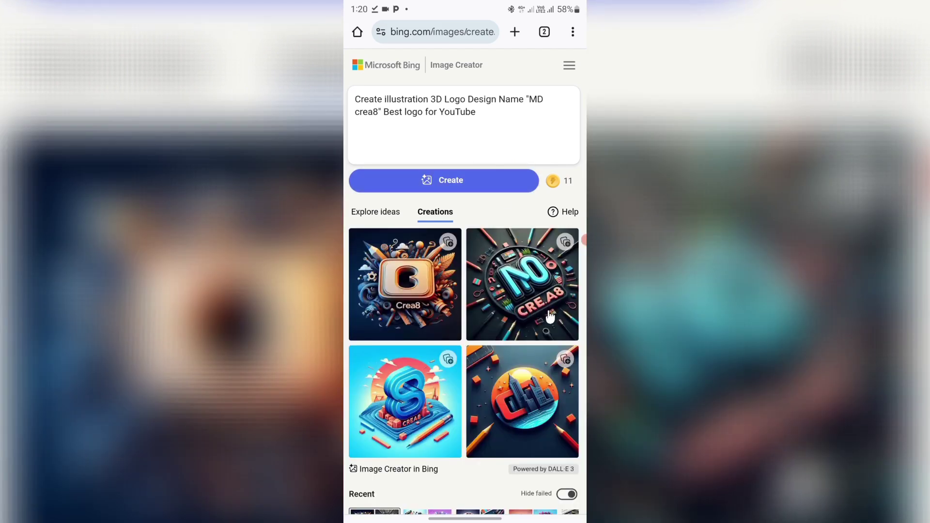
- View the generated blue-lettered CREA8 logo enlarged, and open the logo with the city skyline and sun
click(481, 265)
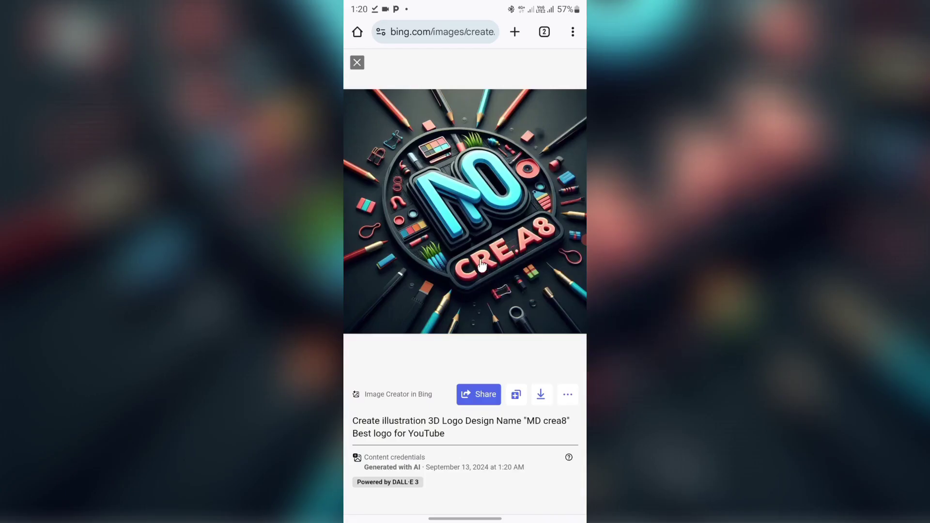
click(358, 62)
scroll(529, 340, down, 1)
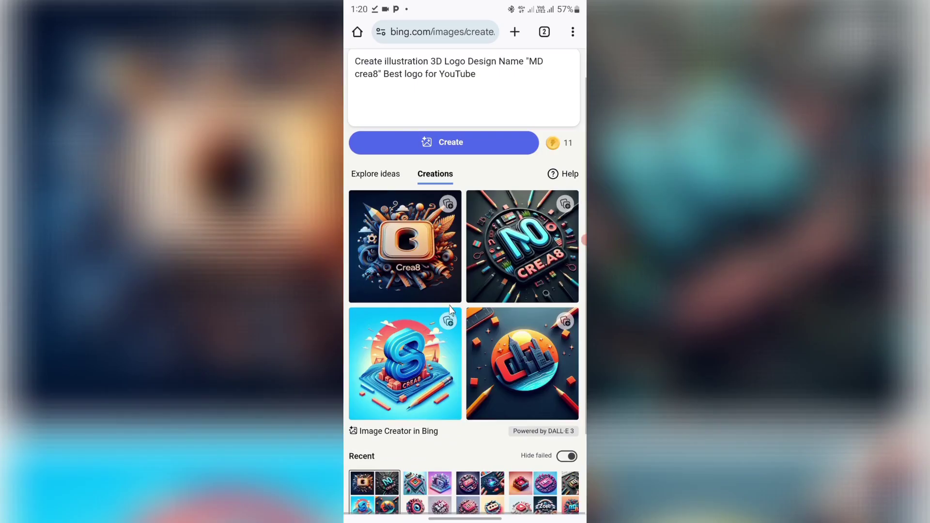
click(520, 355)
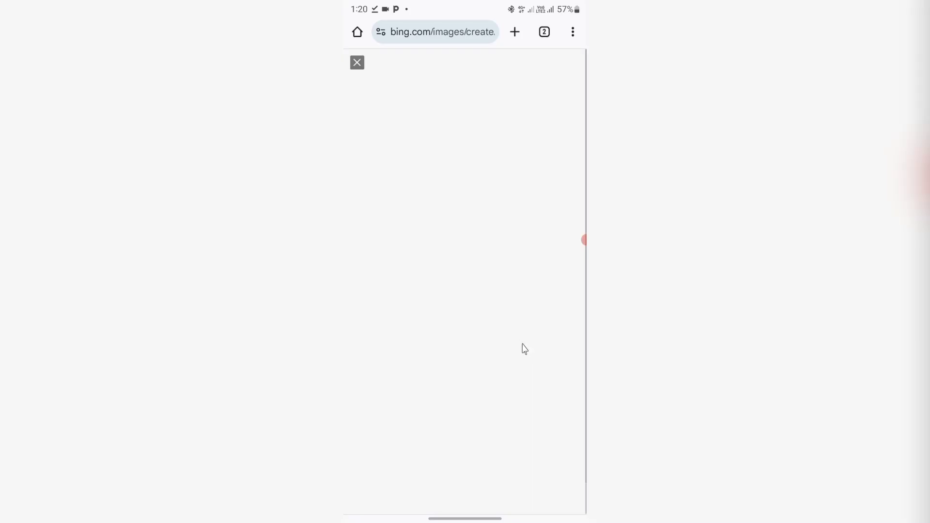
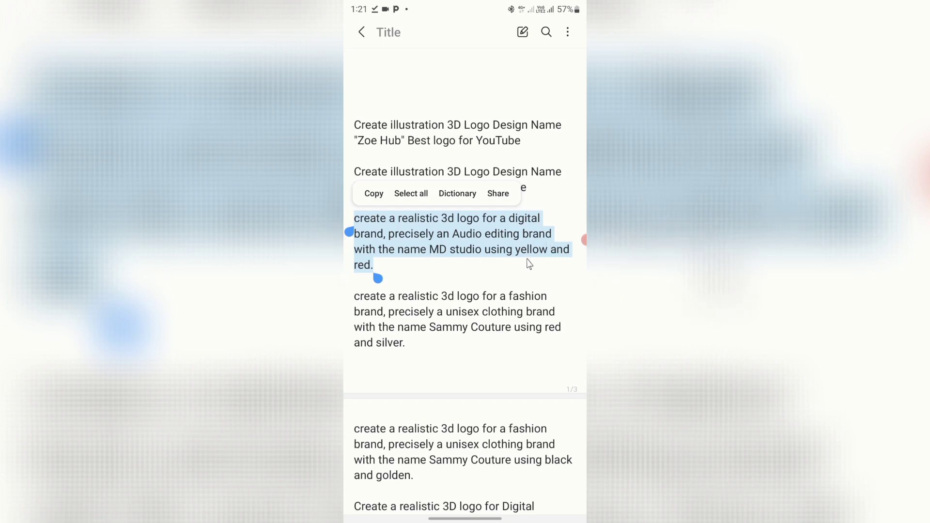
- Copy the selected MD studio prompt (realistic 3d logo, Audio editing brand, yellow and red), switch to Chrome and generate images from it
click(380, 194)
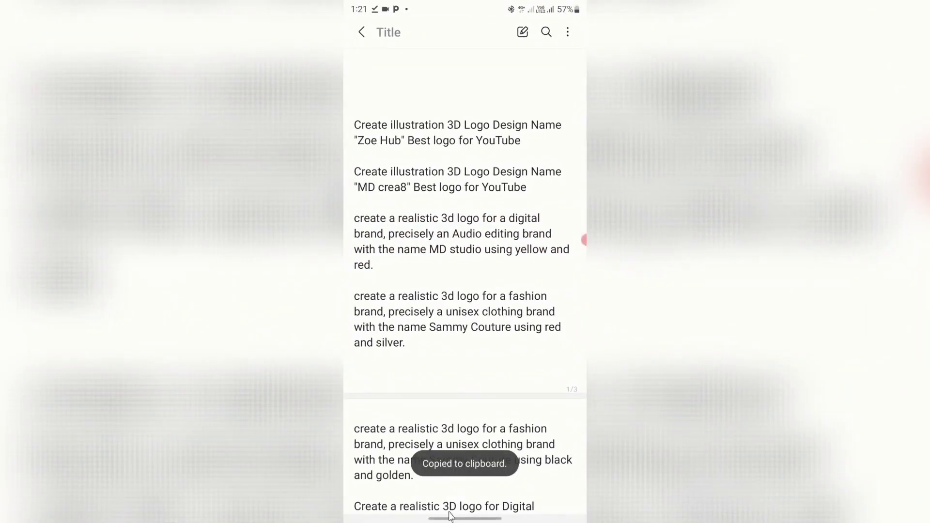
drag(451, 516, 444, 461)
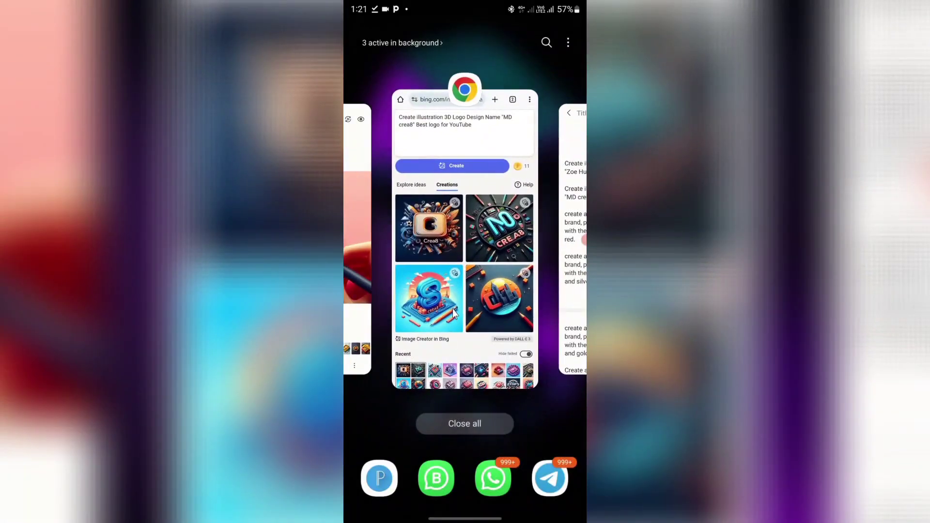
click(457, 228)
click(497, 92)
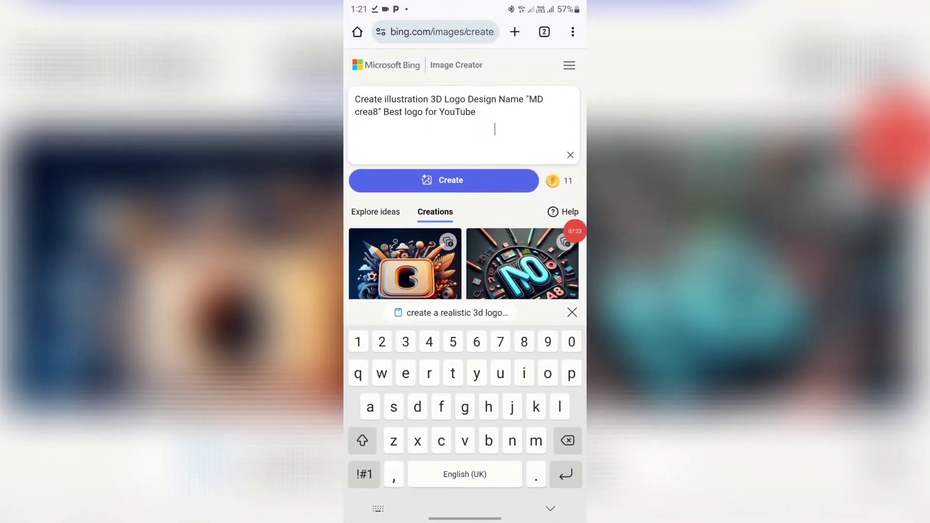
drag(400, 116, 355, 102)
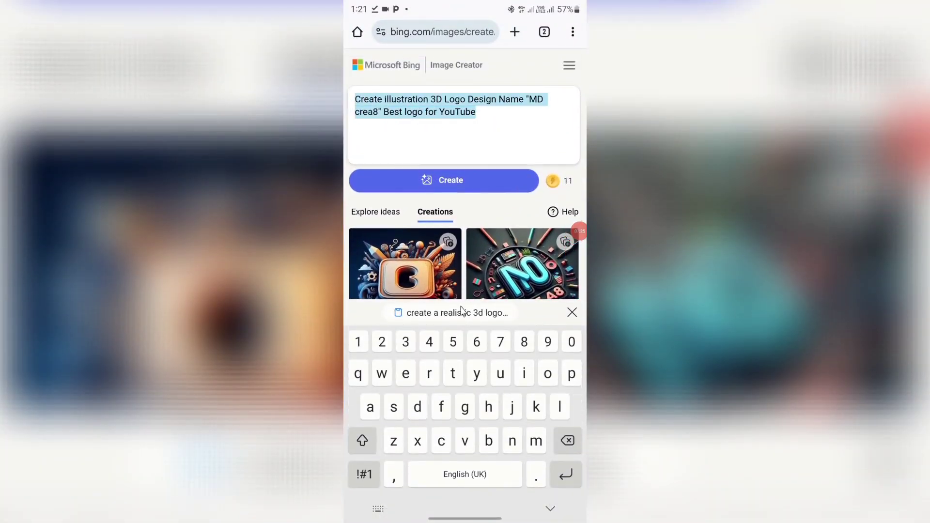
click(462, 313)
click(475, 180)
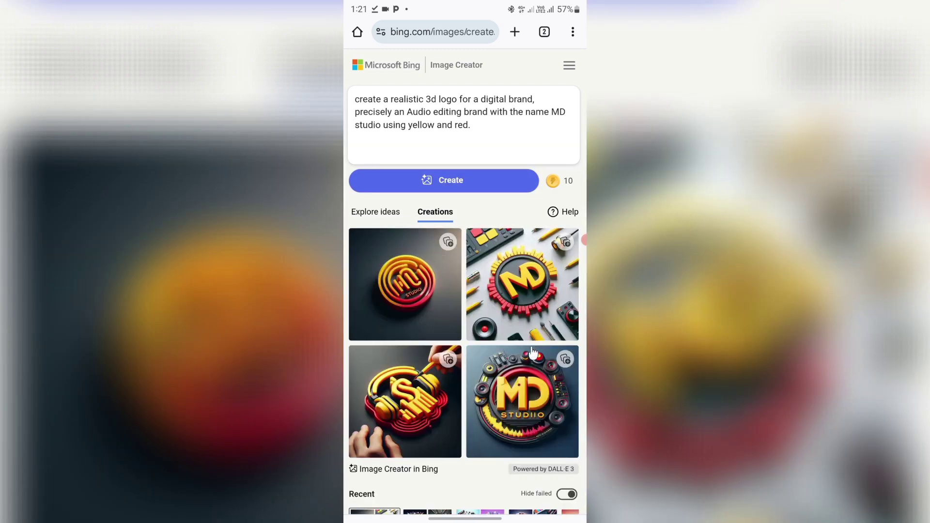
- Download the generated MD logo ringed by speakers and a yellow-red waveform, and return to the results
click(531, 404)
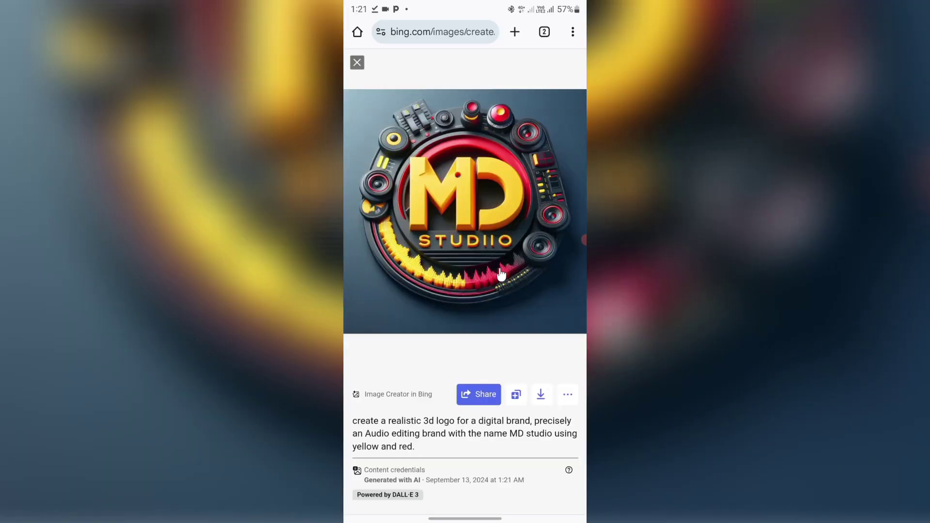
click(541, 395)
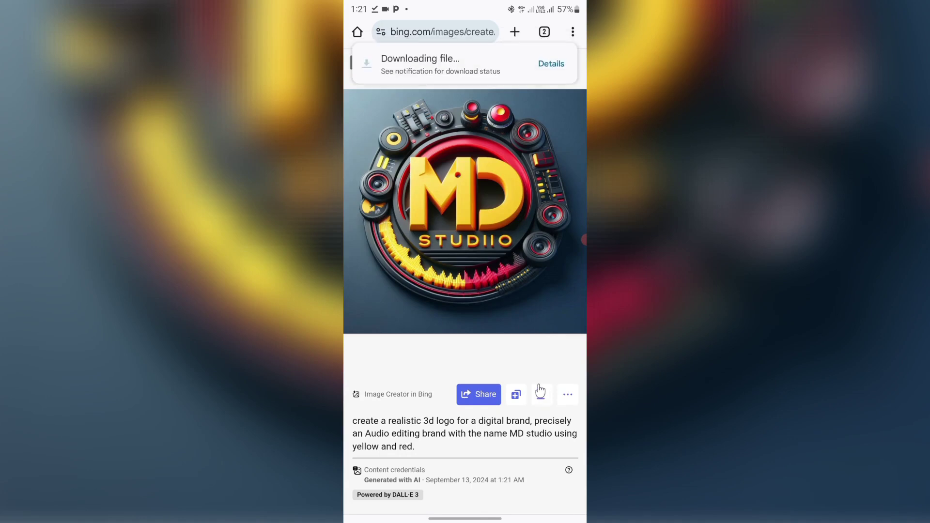
click(364, 65)
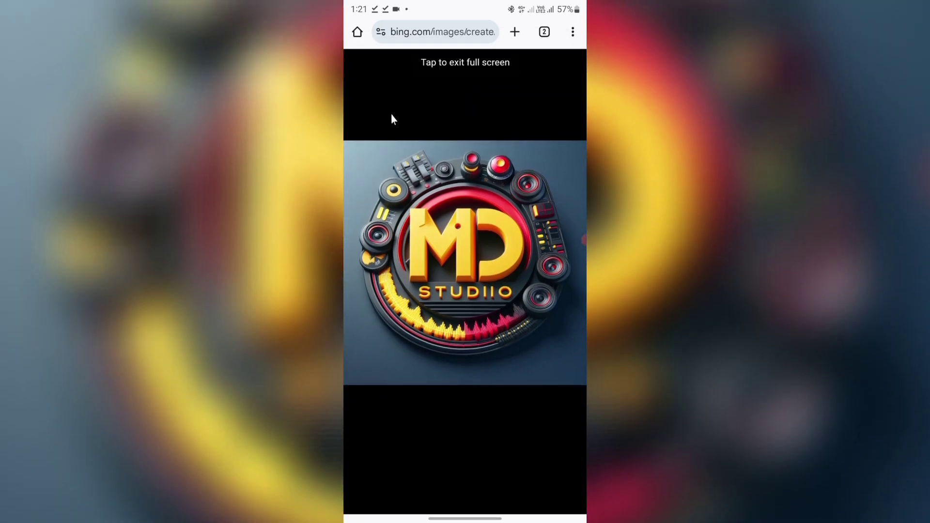
click(391, 115)
click(357, 63)
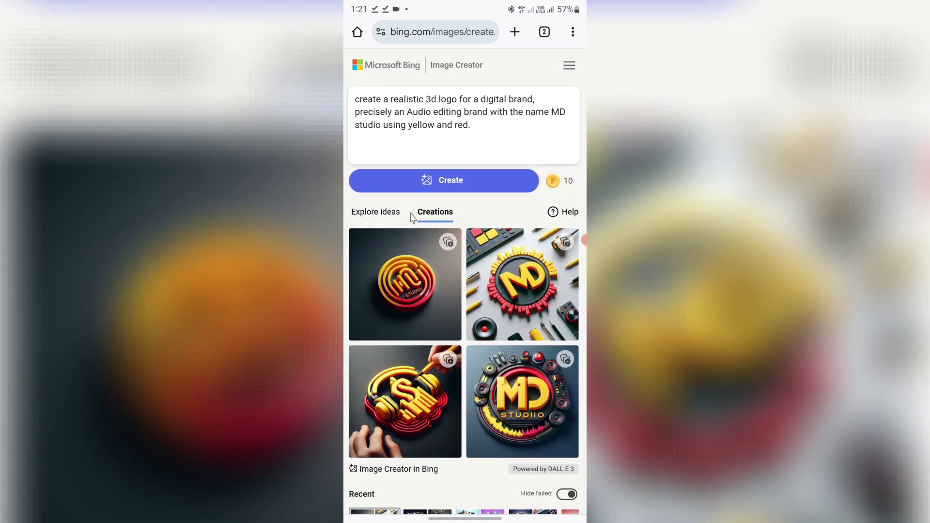
- Download the round MD studio logo made of concentric yellow-to-red rings, and close its enlarged view
click(440, 279)
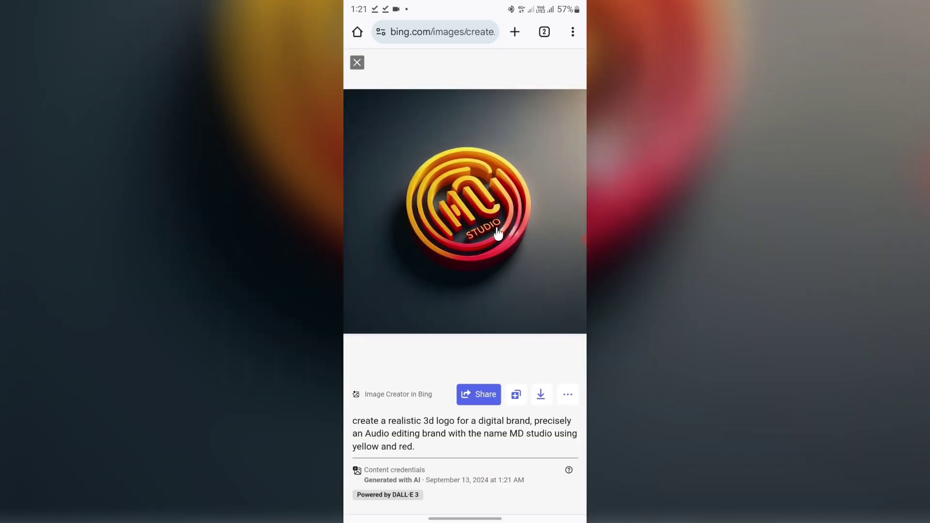
click(541, 395)
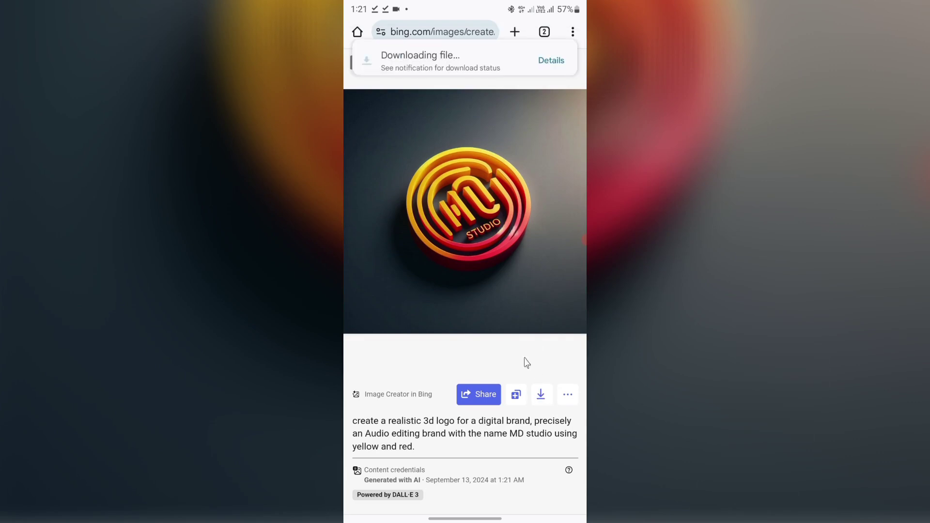
click(357, 60)
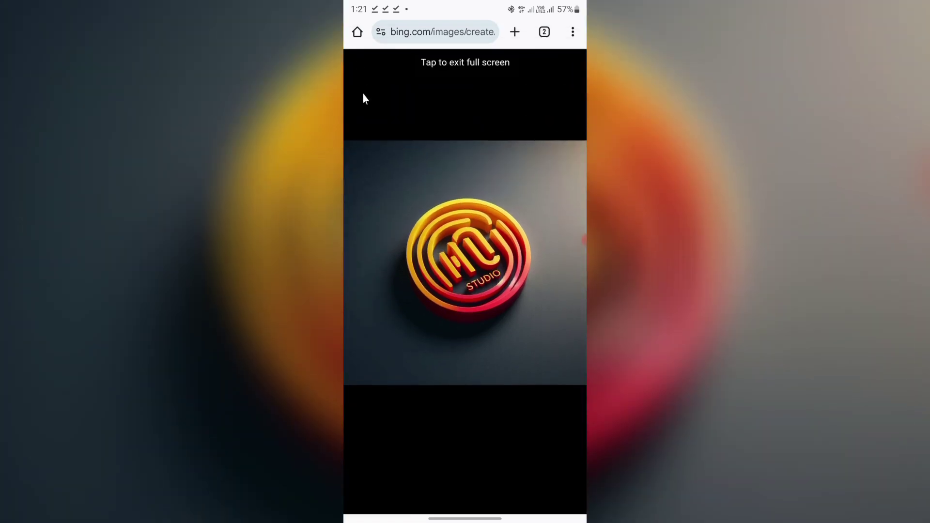
click(361, 85)
click(358, 65)
- Generate another set of images from the same MD studio audio editing prompt
scroll(400, 344, down, 1)
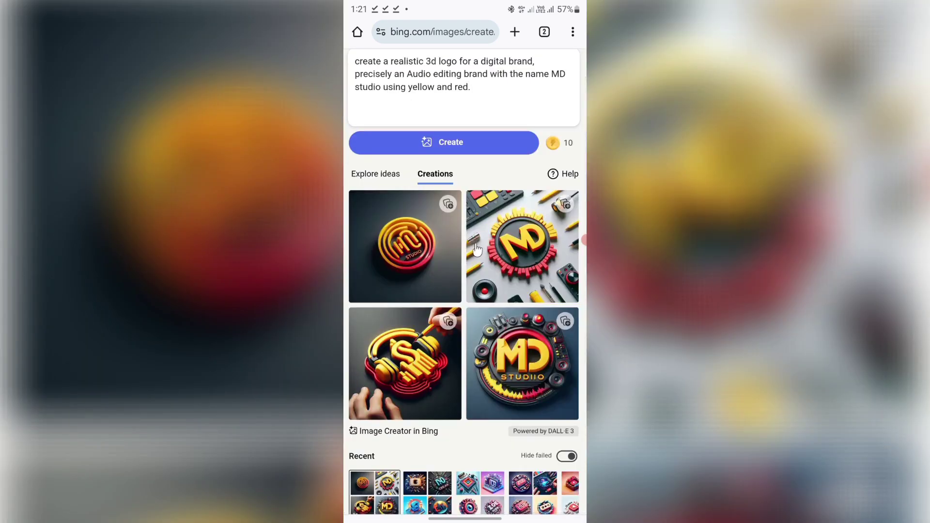
scroll(460, 181, up, 1)
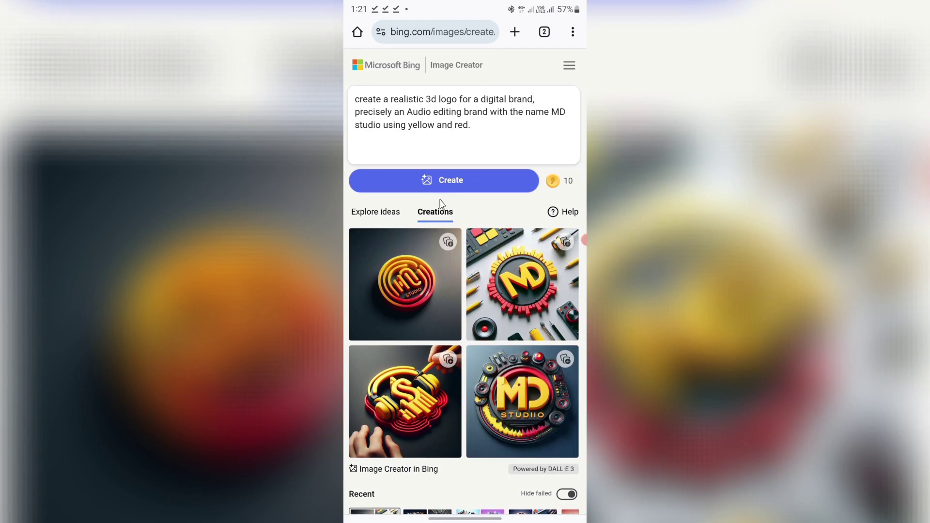
click(451, 189)
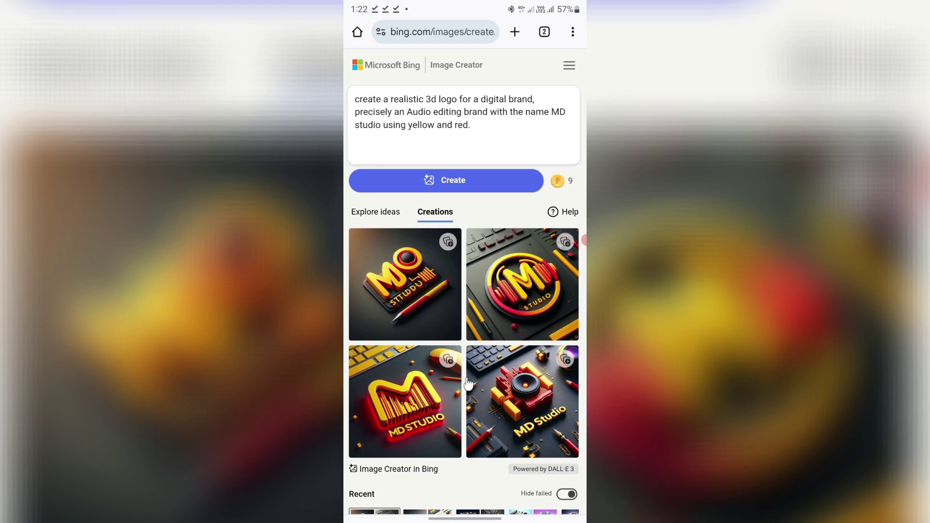
- Download the yellow M logo with the red glow and MD STUDIO lettering, and close its enlarged view
click(410, 405)
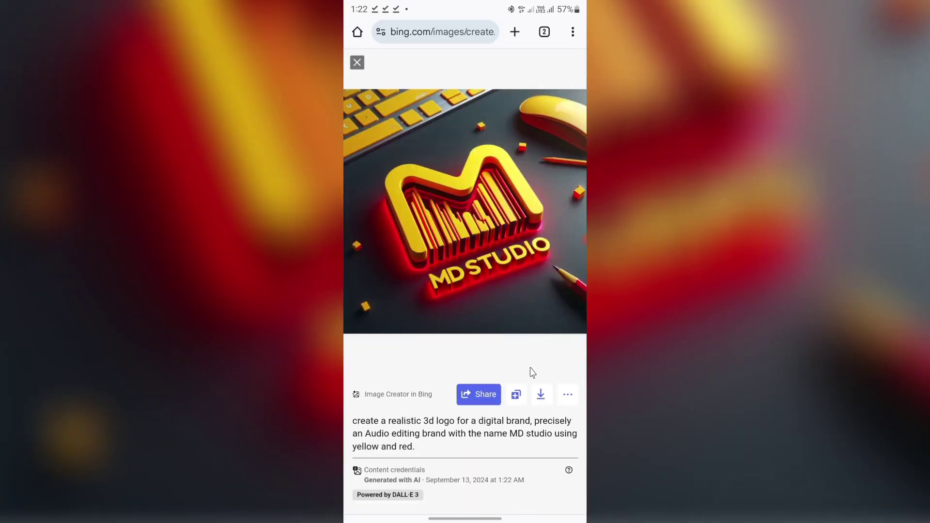
click(542, 398)
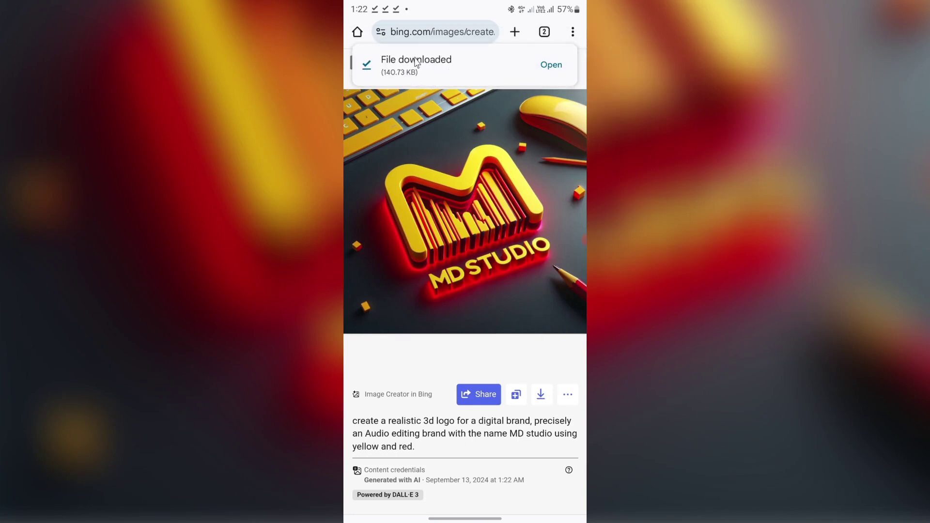
click(416, 60)
click(357, 65)
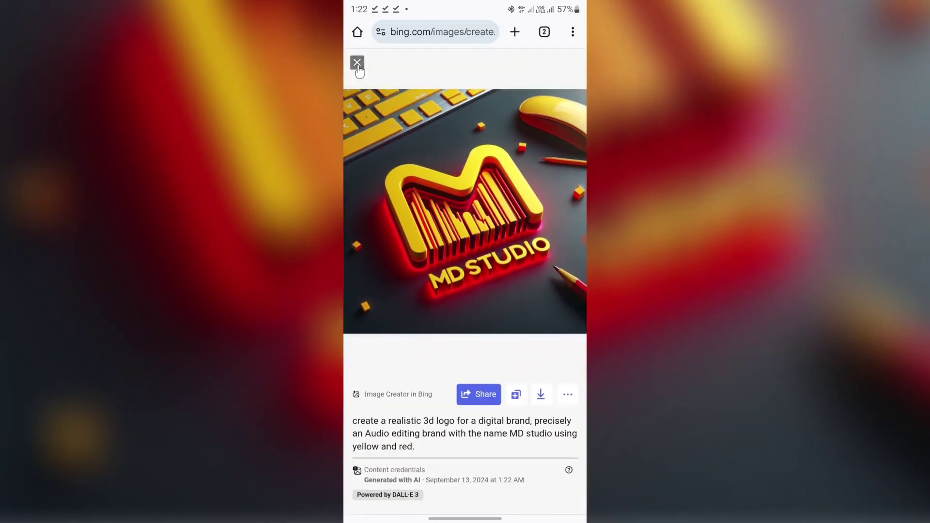
click(357, 63)
- Download the circular M Studio logo with the headphones, and go back to the generated results
click(529, 309)
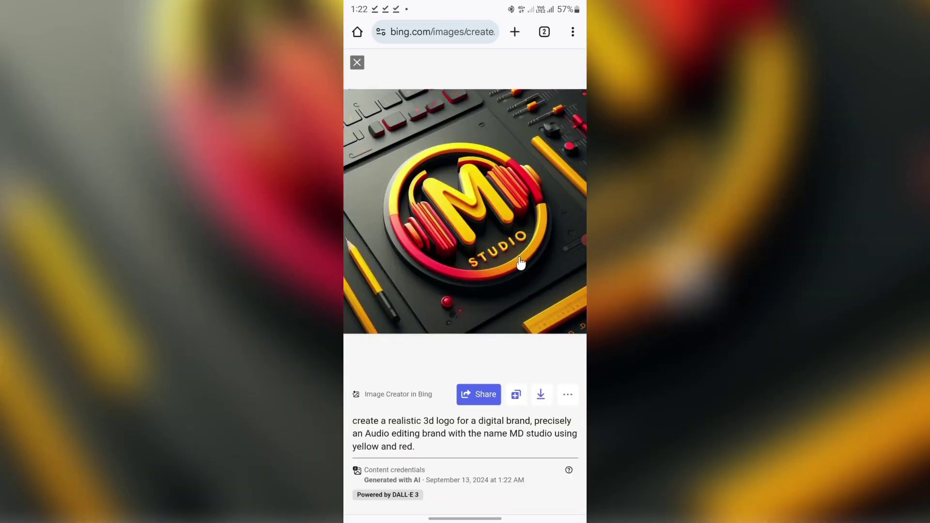
click(536, 394)
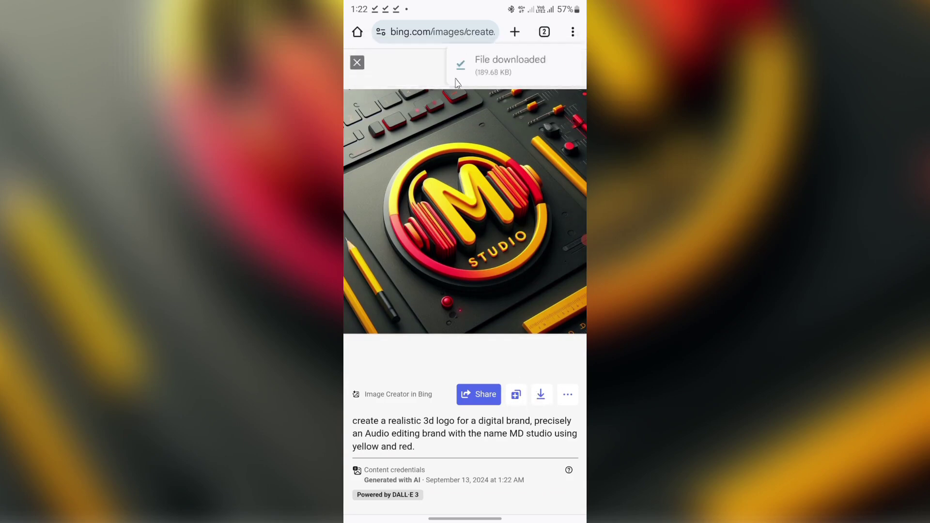
click(440, 84)
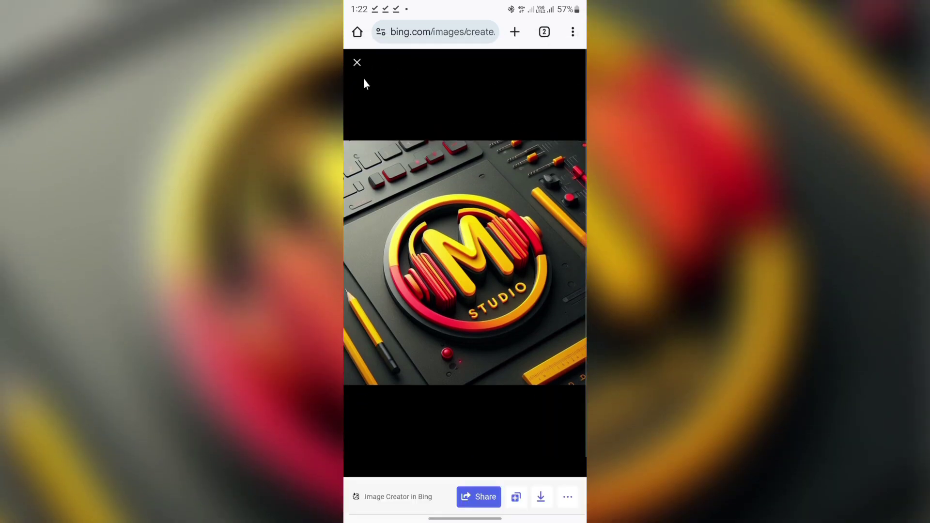
click(357, 62)
click(357, 63)
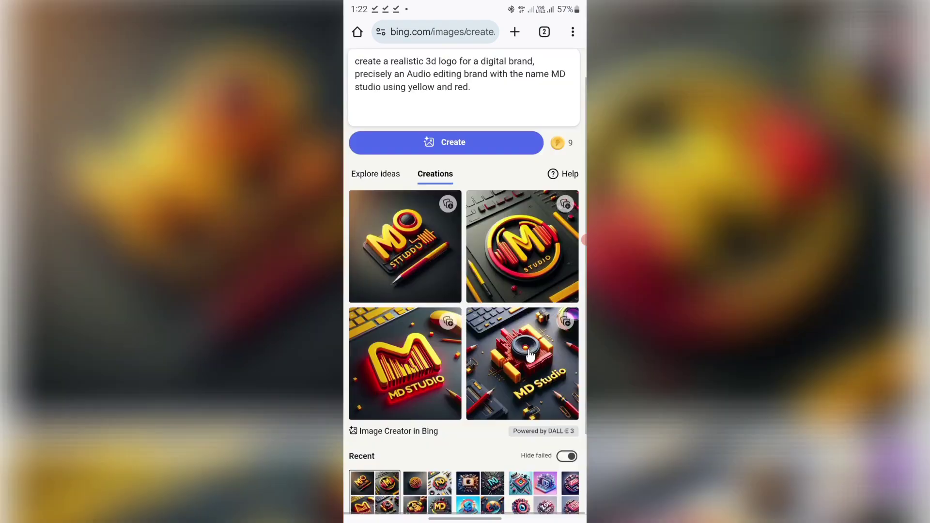
- Download the MD Studio logo with the black speaker on red and yellow blocks, and close its enlarged view
click(527, 357)
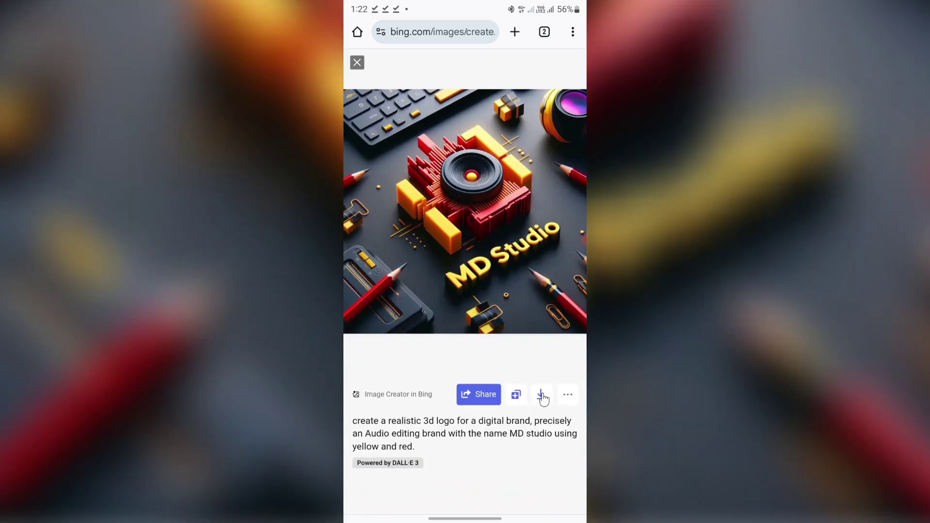
click(541, 396)
click(386, 62)
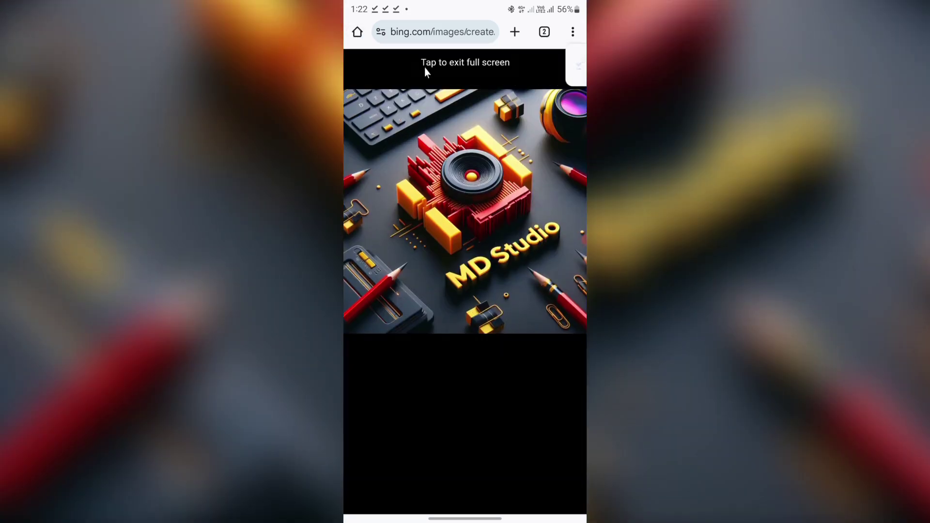
click(357, 73)
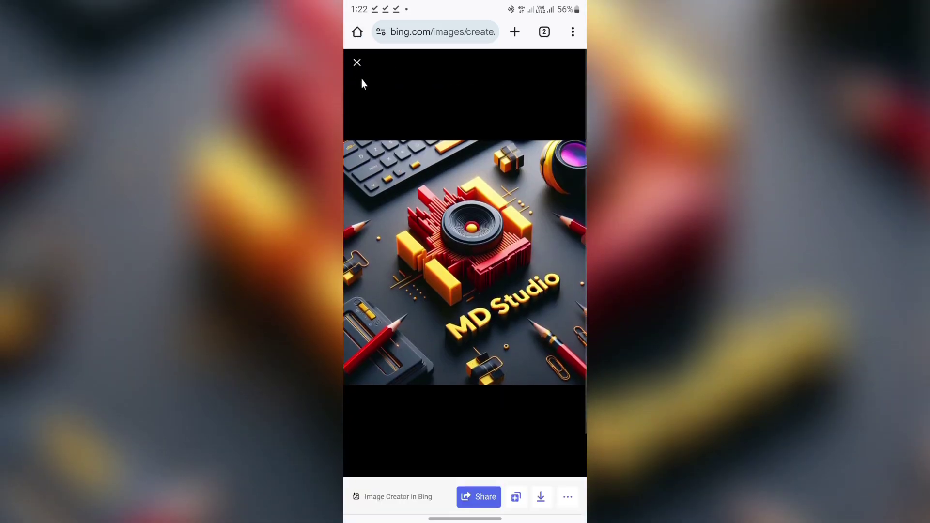
click(357, 63)
mouse_move(566, 154)
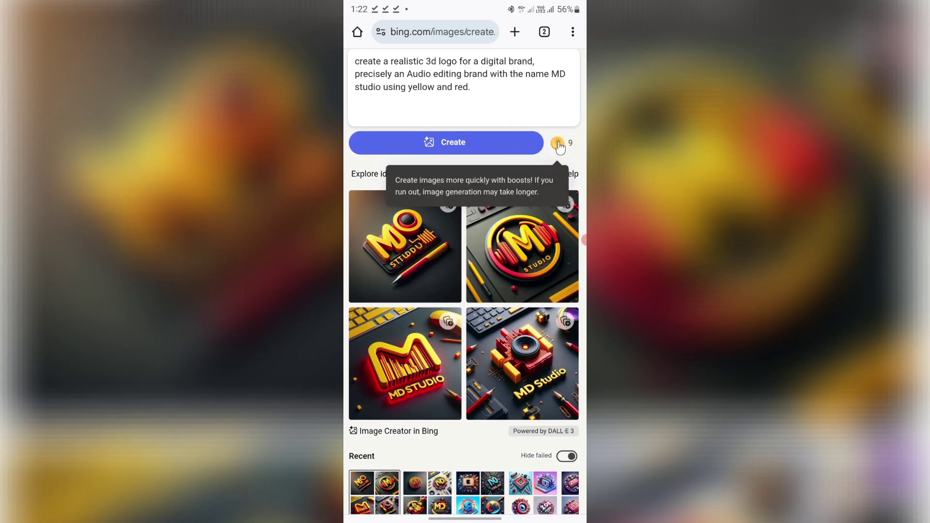
- Switch to the notes app and copy the Sammy Couture fashion brand prompt using red and silver
drag(464, 506, 467, 471)
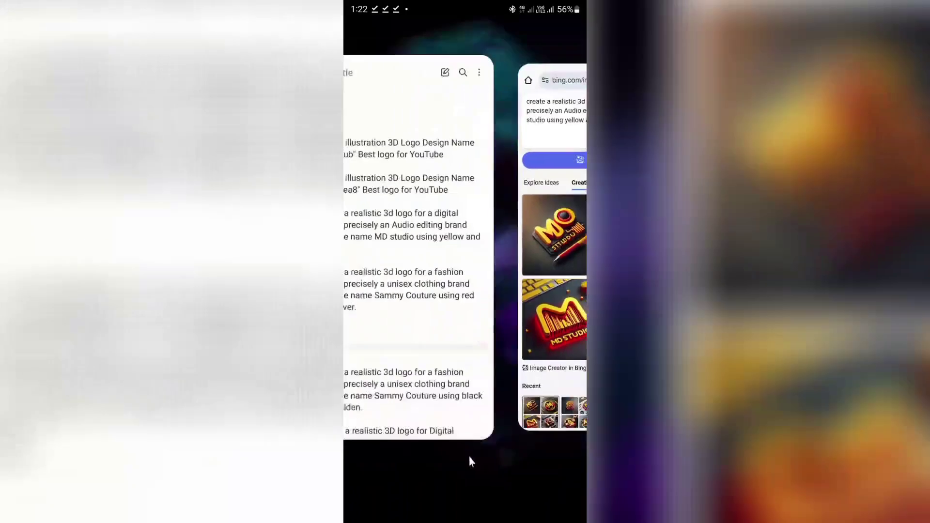
click(463, 268)
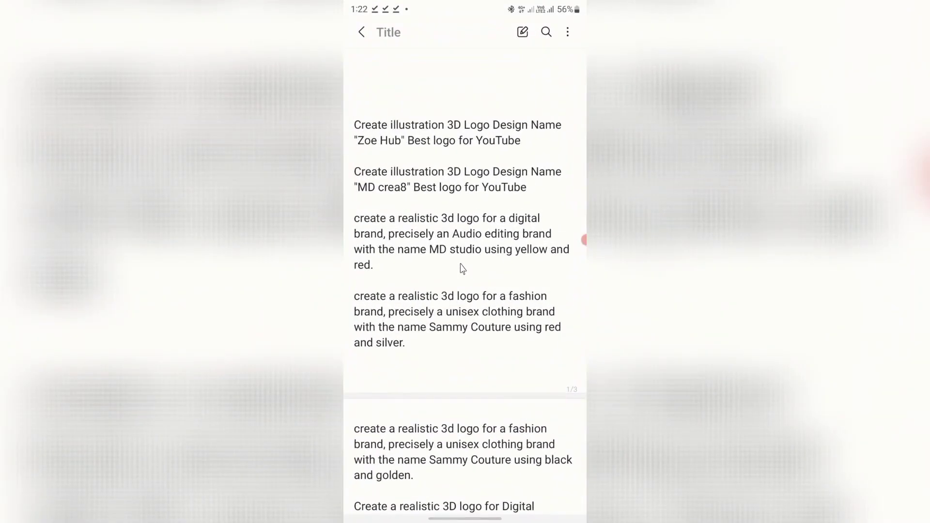
scroll(459, 298, down, 3)
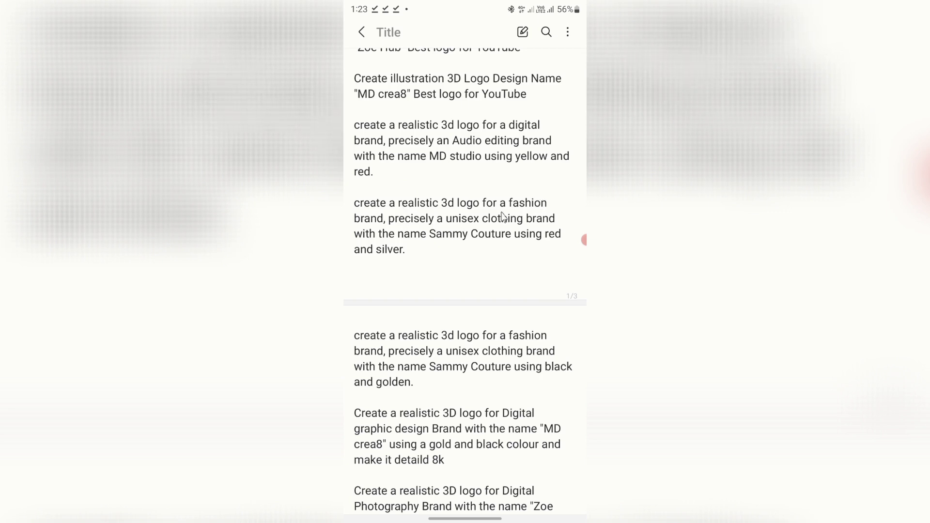
drag(409, 252, 368, 214)
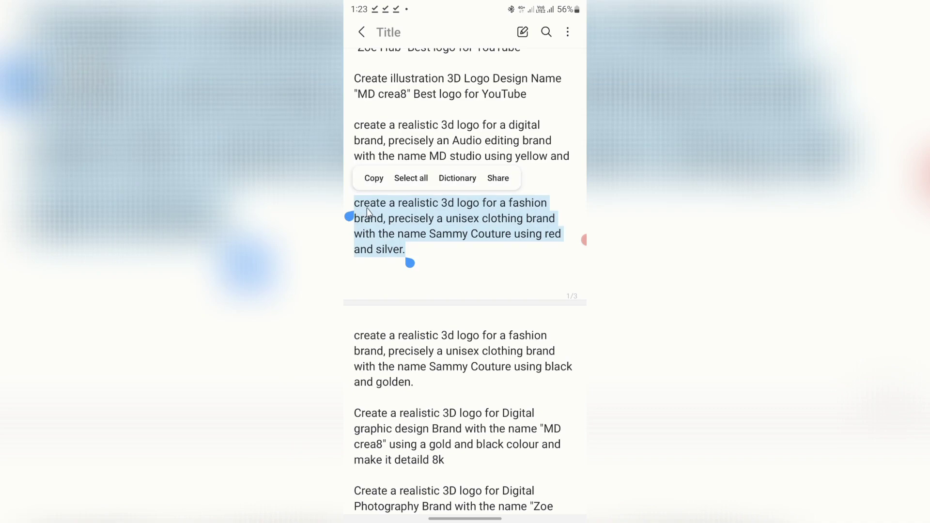
click(374, 182)
- Return to Chrome, replace the prompt with the copied red and silver Sammy Couture text, and generate images from it
drag(465, 517, 458, 338)
click(459, 338)
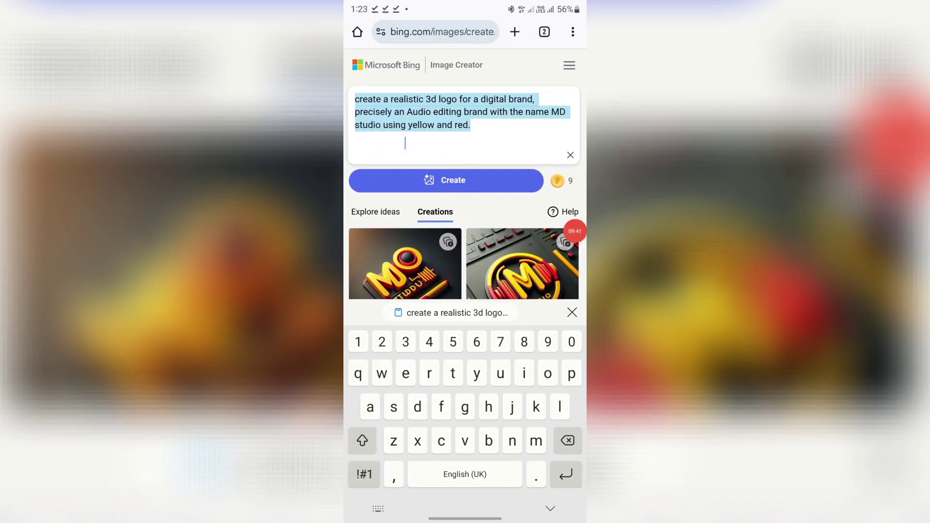
click(455, 314)
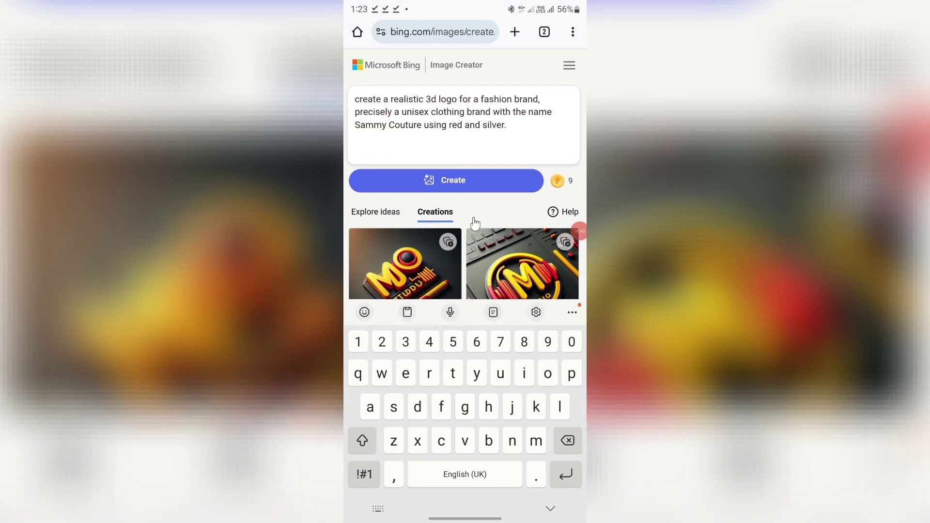
click(483, 186)
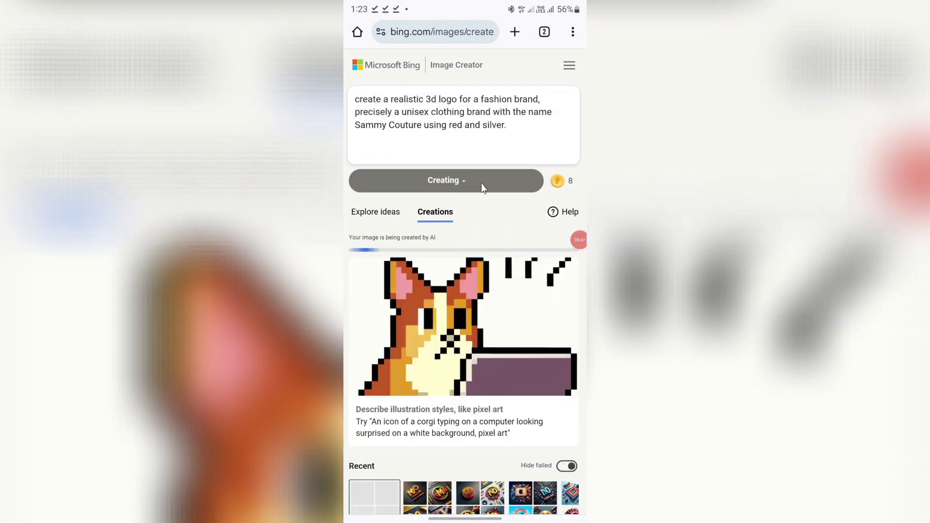
click(578, 240)
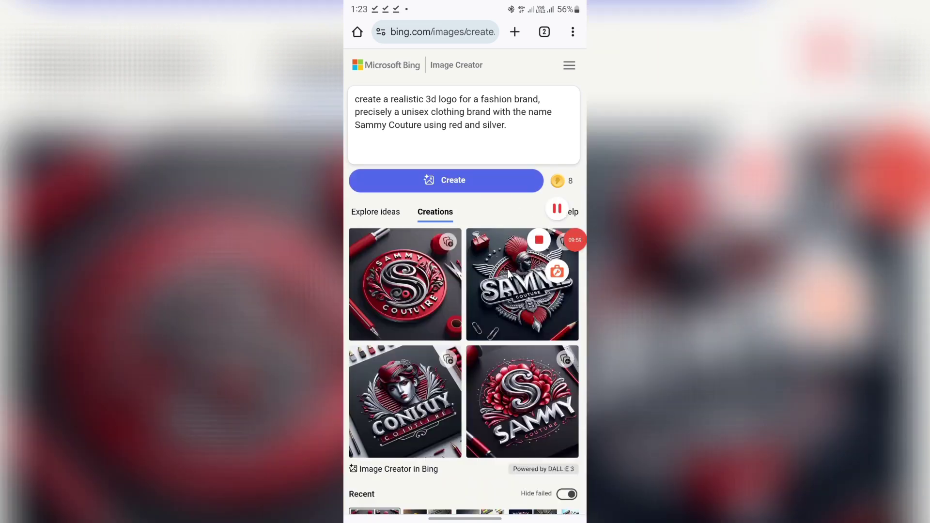
- Download the Sammy Couture logo with the silver S on red flowers, and close its enlarged view to check the other results
click(556, 382)
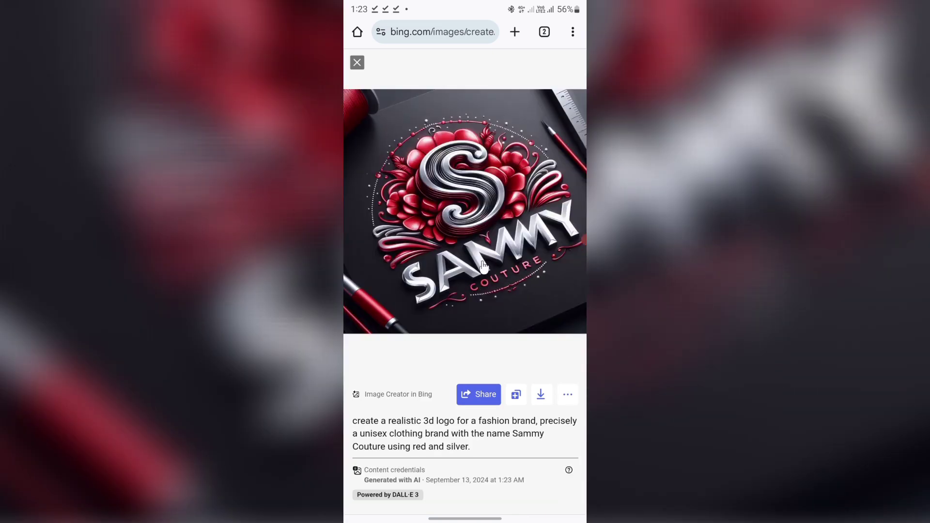
click(541, 395)
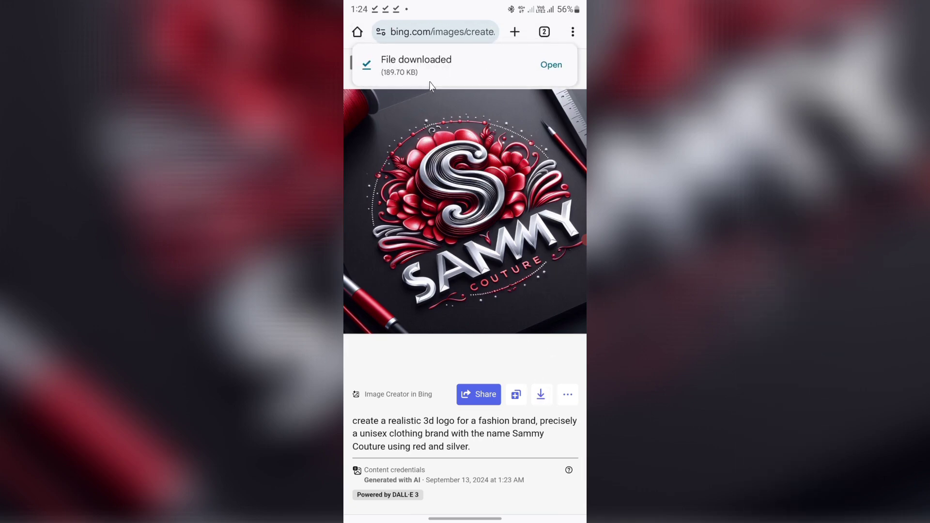
click(431, 92)
click(361, 65)
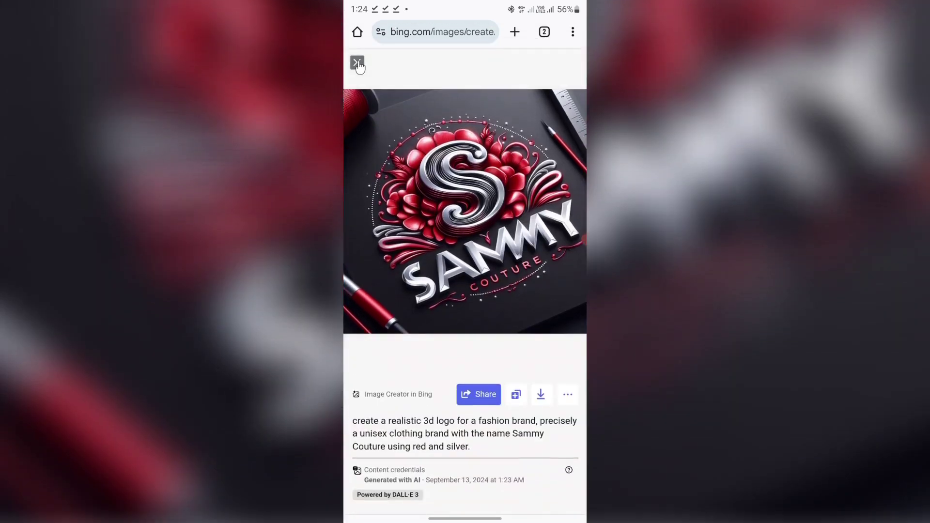
click(357, 63)
scroll(448, 310, down, 1)
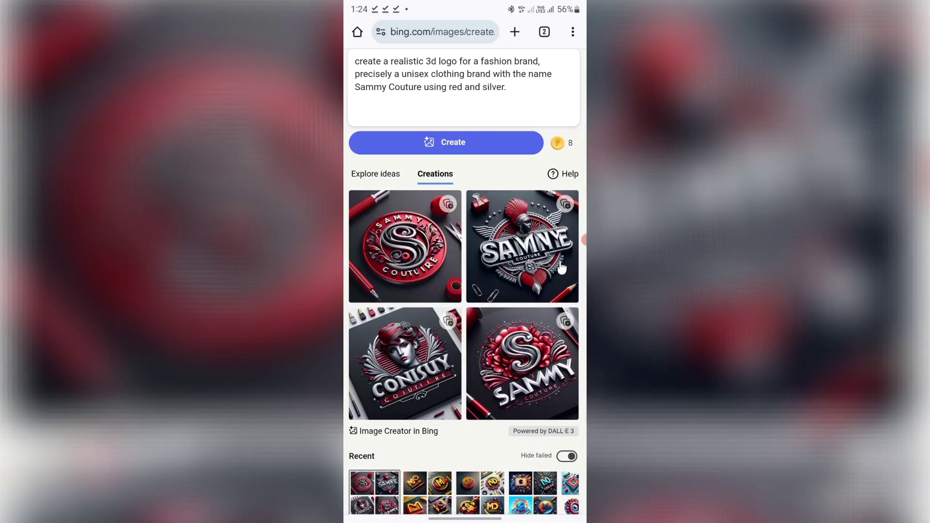
scroll(533, 251, down, 1)
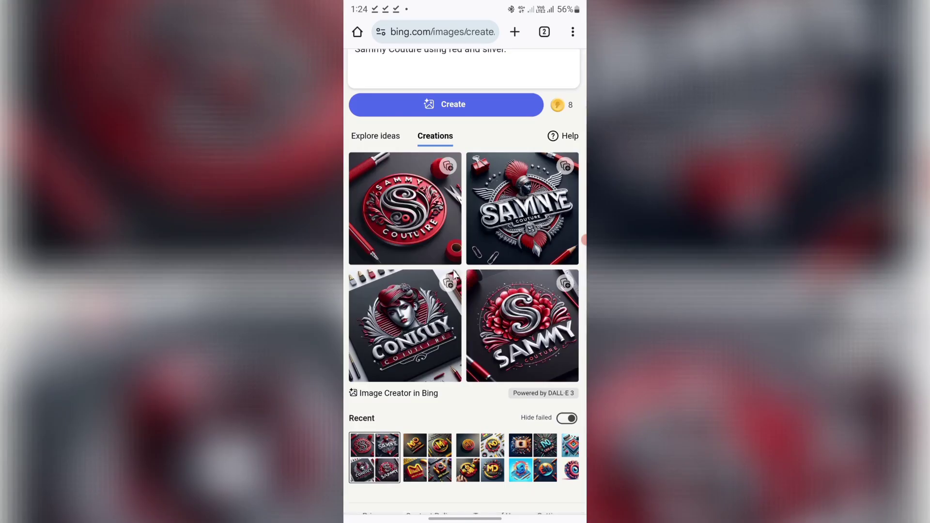
scroll(486, 267, up, 2)
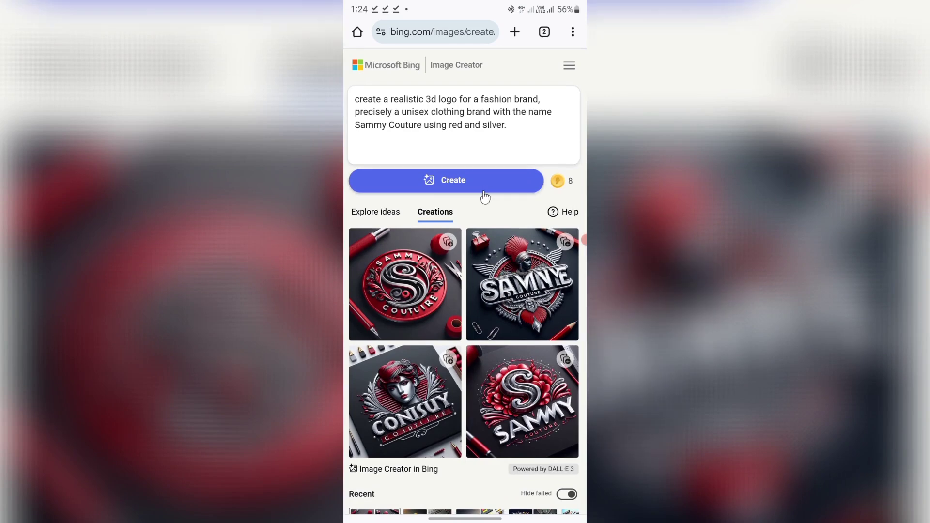
- Switch to the notes app and copy the "Zoe Hub" studio digital photography prompt using gold and black
drag(426, 521, 436, 368)
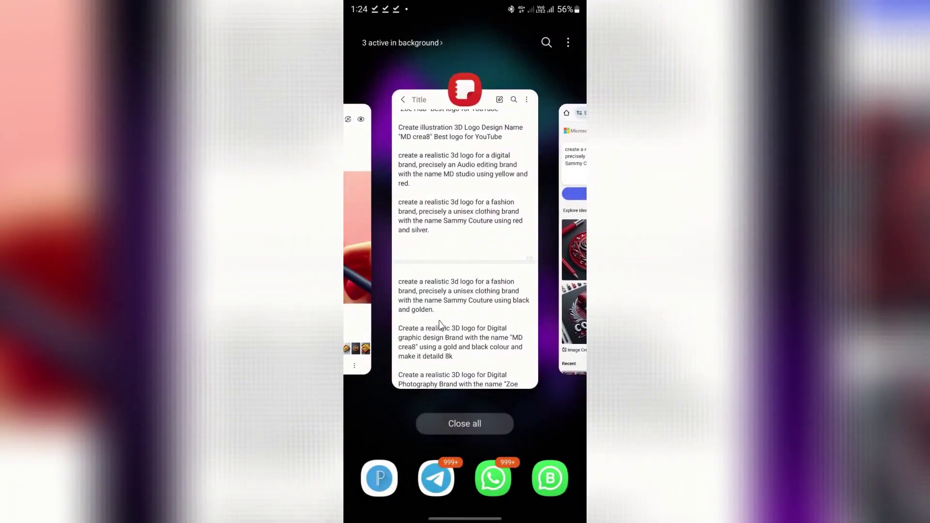
click(448, 327)
scroll(459, 327, down, 5)
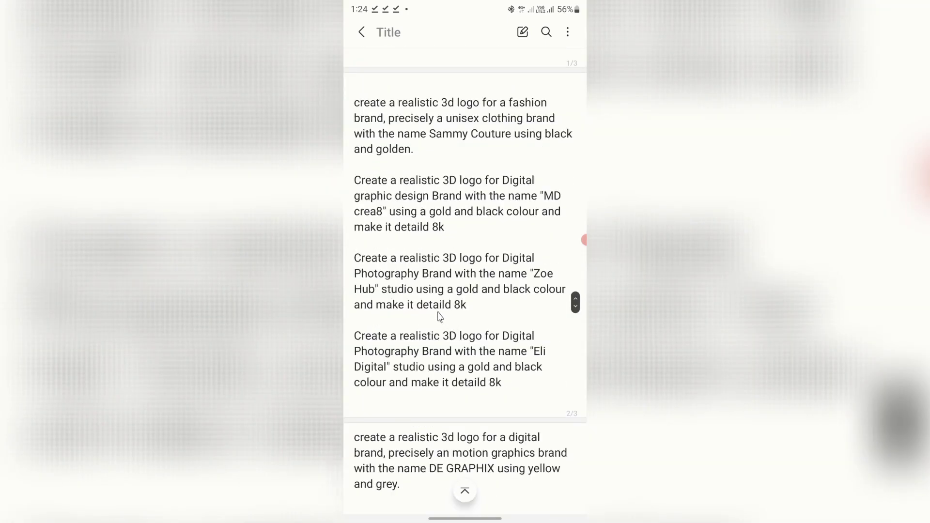
drag(473, 311, 355, 265)
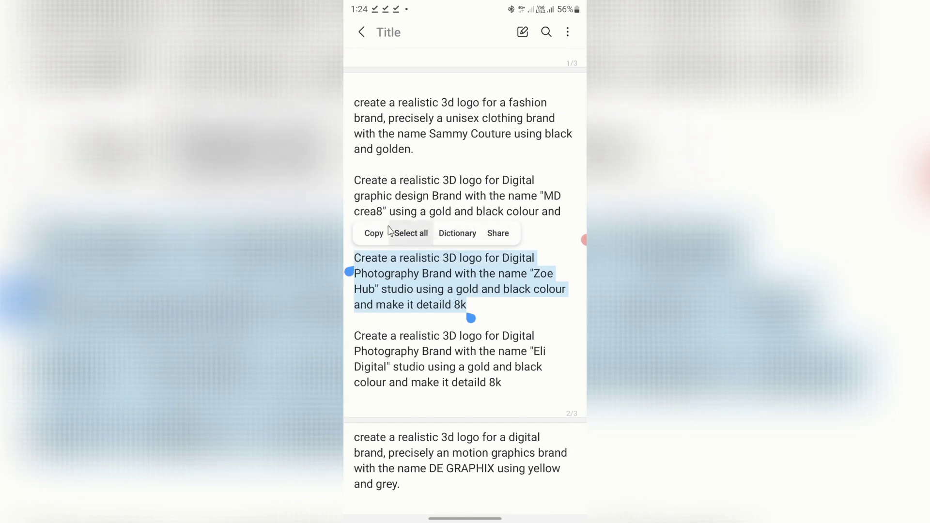
click(374, 233)
- Return to Chrome, replace the prompt with the copied gold and black "Zoe Hub" text, and generate images from it
drag(446, 520, 440, 415)
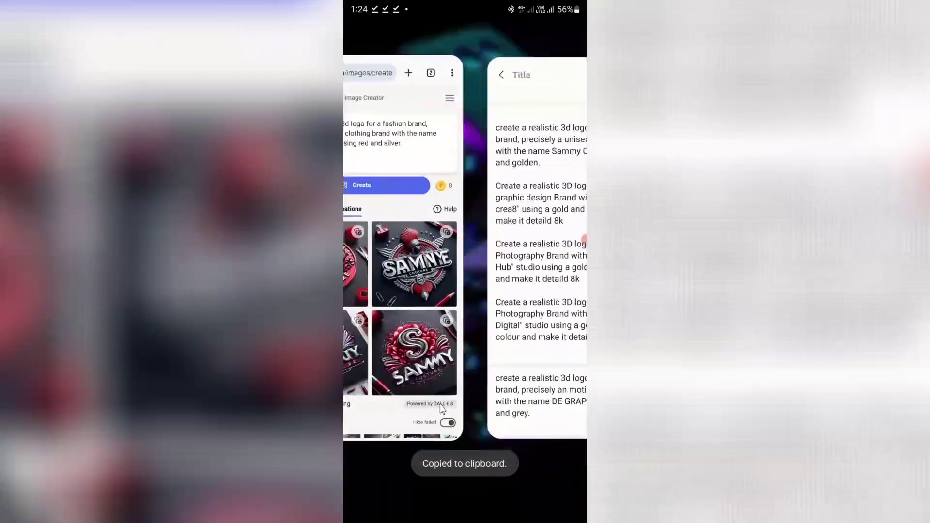
click(443, 233)
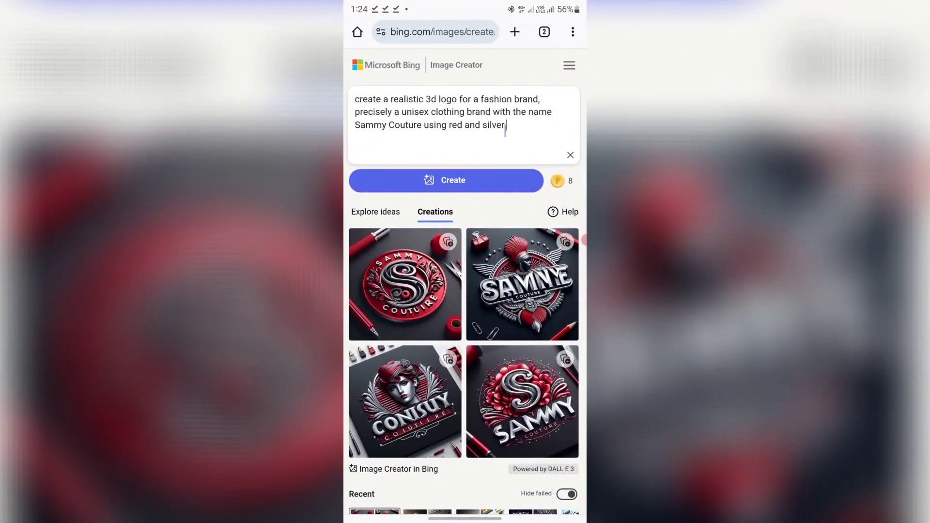
drag(365, 127, 344, 98)
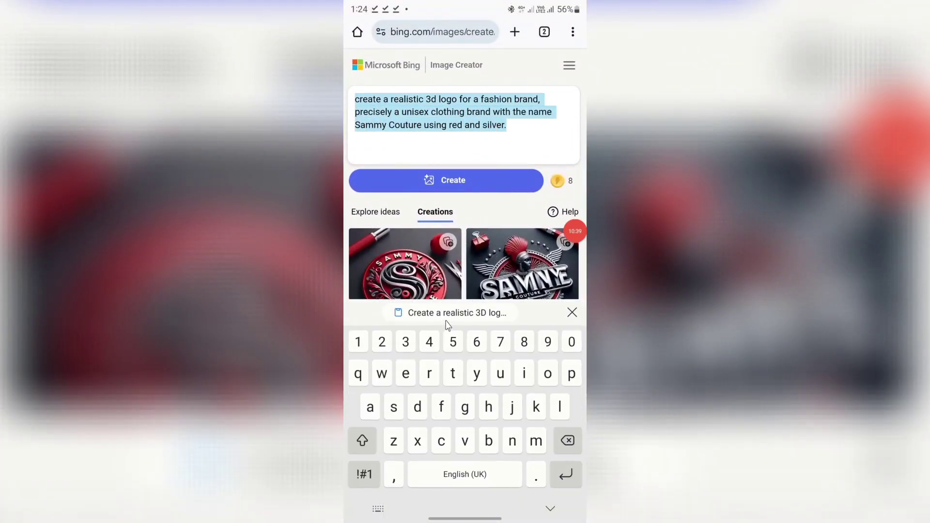
click(447, 314)
click(482, 184)
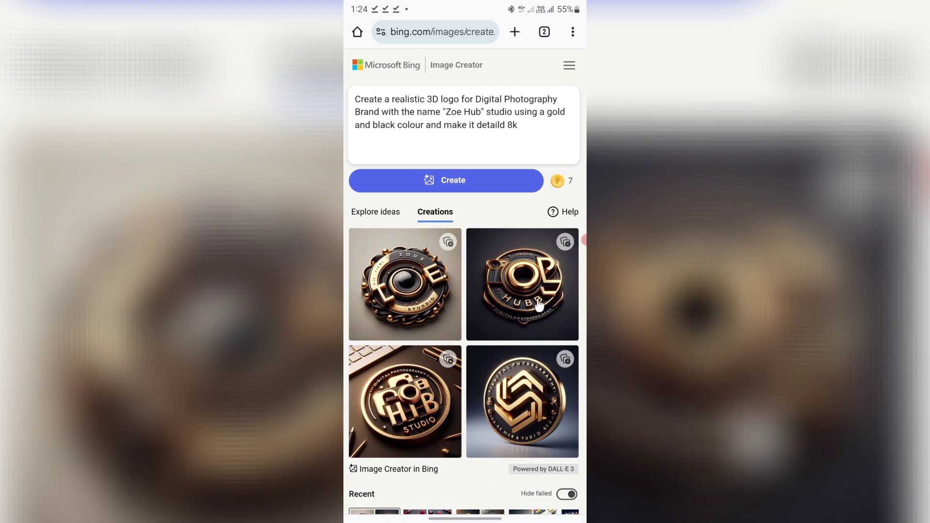
- View the gold HUBB camera logo on the dark background enlarged, close it, and look over the generated results
click(538, 305)
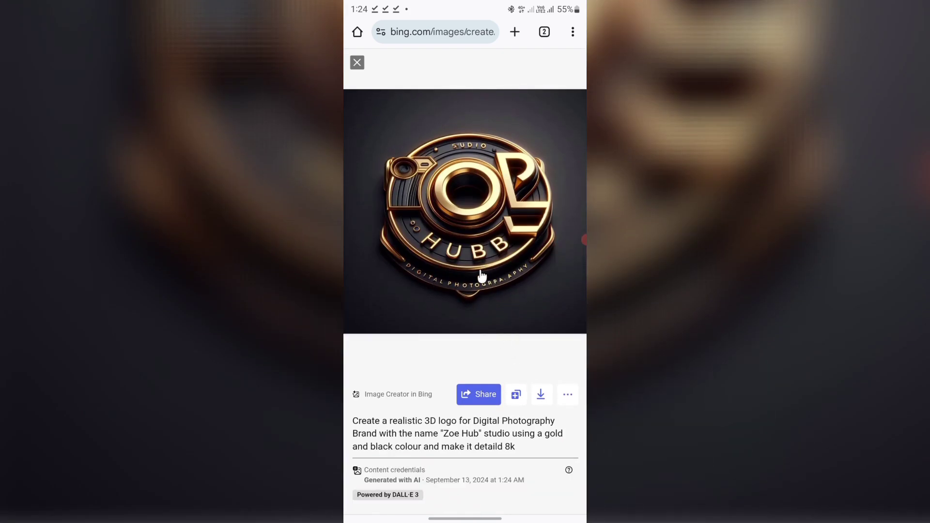
click(356, 63)
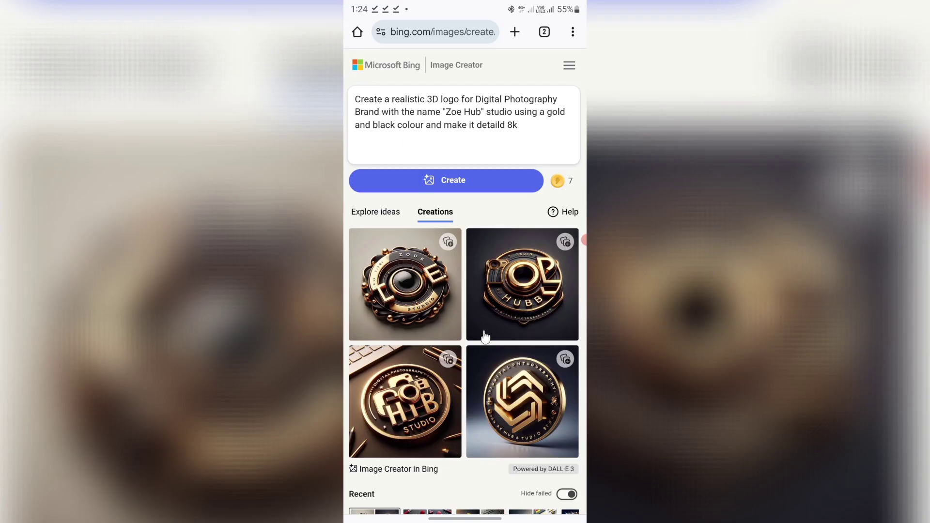
scroll(471, 324, down, 3)
- Switch to the notes app and copy the DE GRAPHIX motion graphics brand prompt using yellow and grey
drag(463, 520, 465, 479)
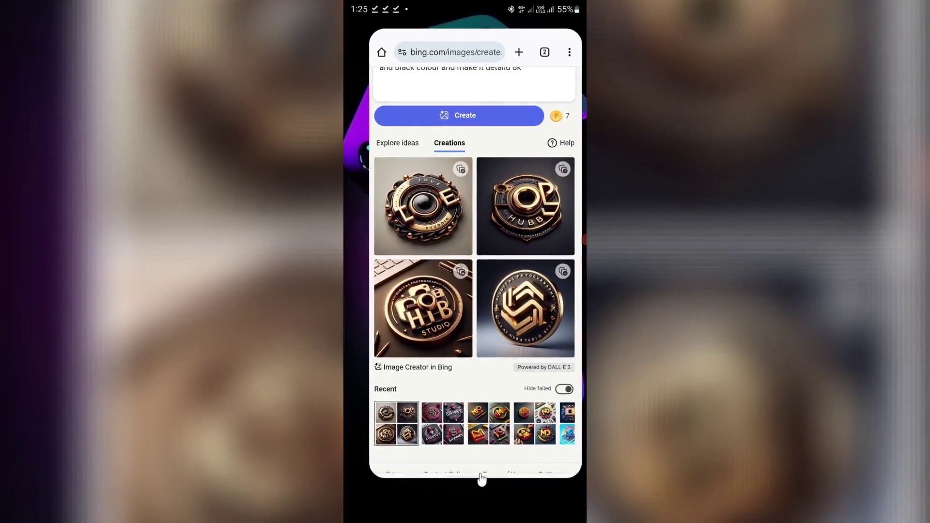
click(456, 328)
scroll(475, 296, down, 2)
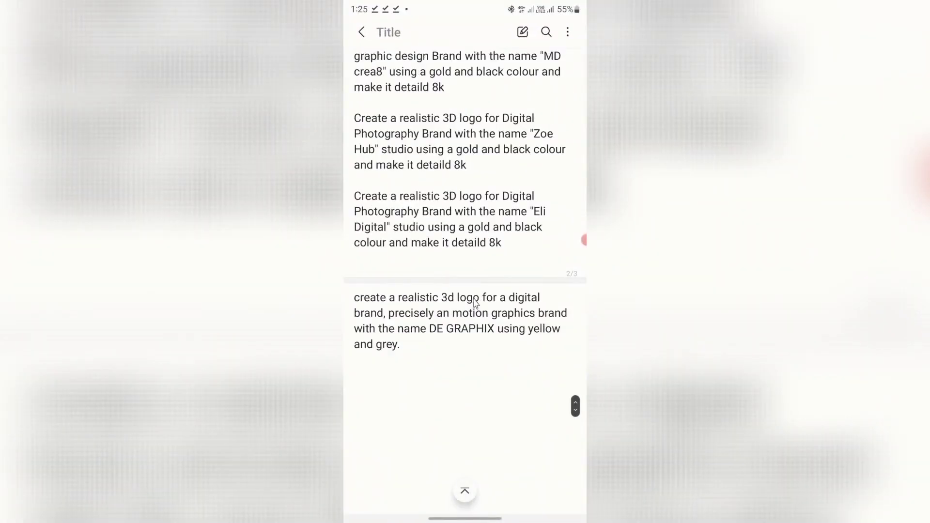
drag(396, 351, 354, 298)
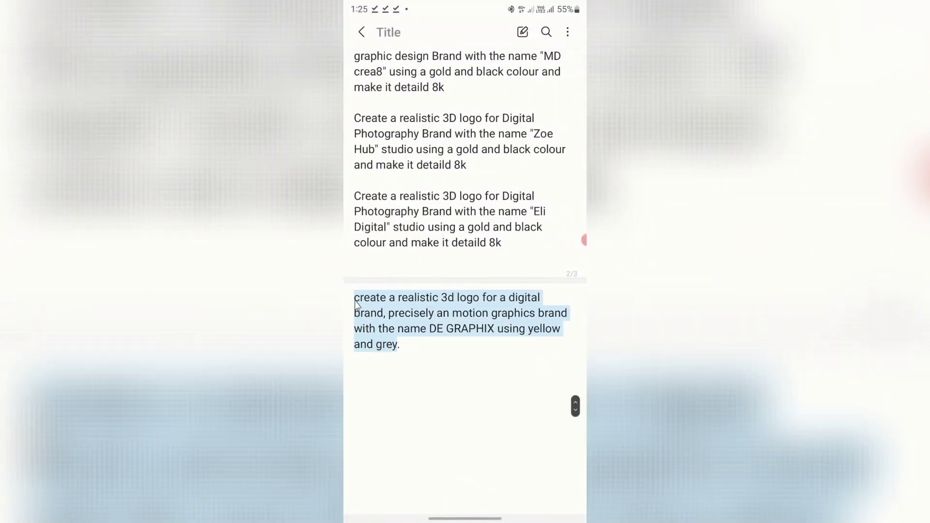
click(361, 272)
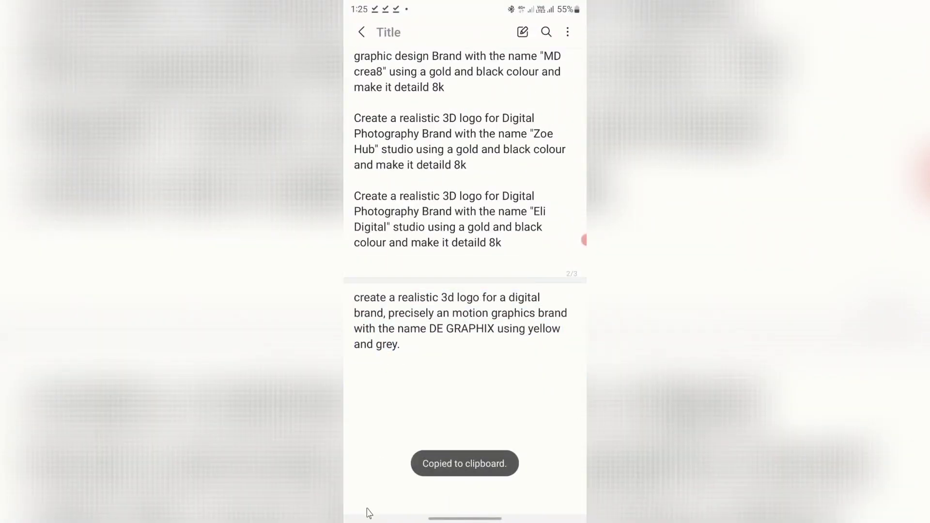
- Return to Chrome, replace the prompt with the copied yellow and grey DE GRAPHIX text, and generate images from it
drag(382, 514, 388, 420)
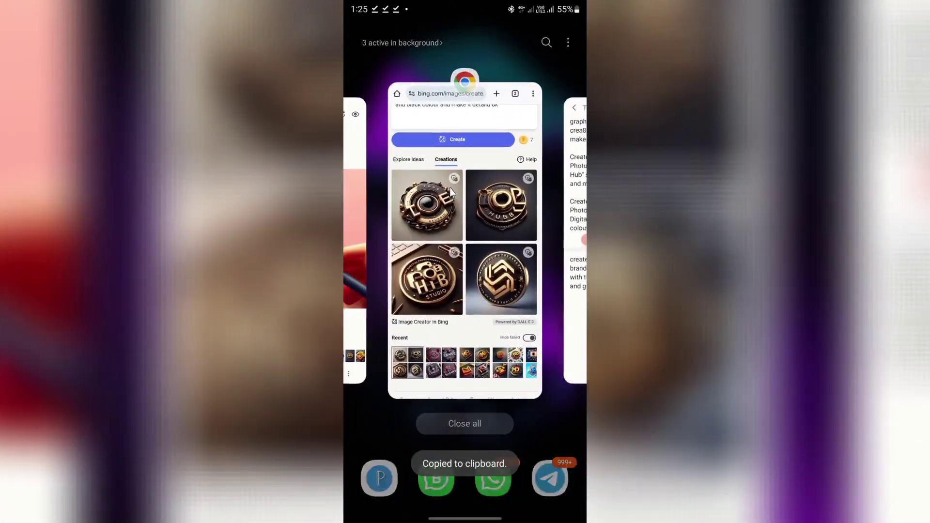
click(449, 188)
click(477, 143)
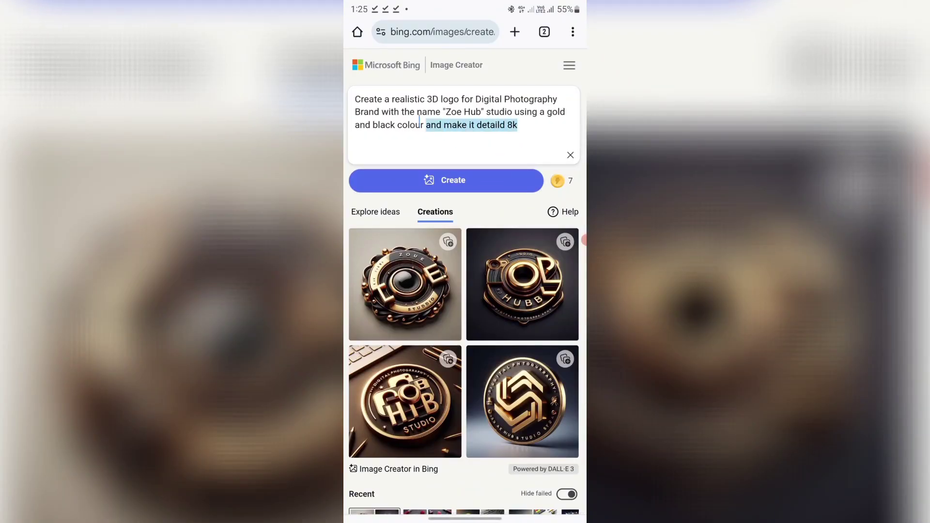
drag(426, 126, 348, 80)
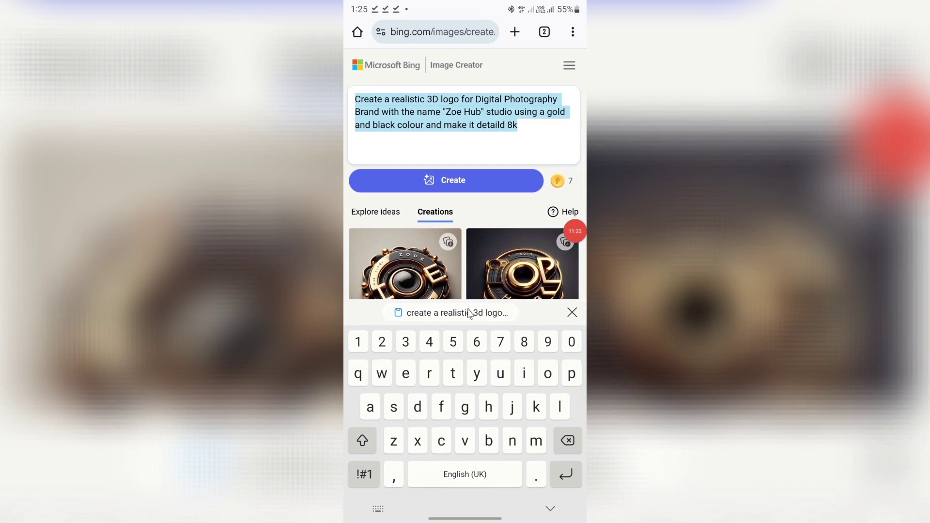
click(468, 312)
click(458, 179)
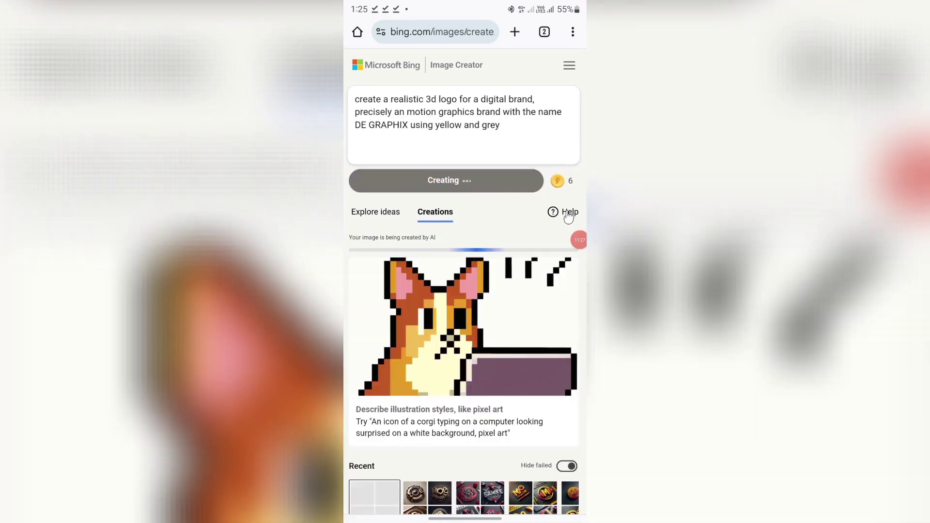
- Show the explanation of the boosts available for faster image generation, and dismiss it
click(561, 184)
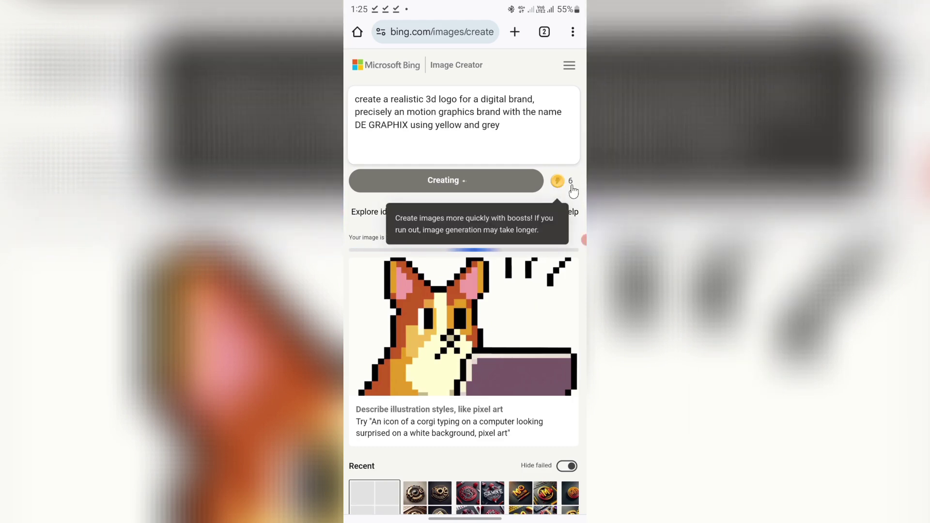
click(518, 199)
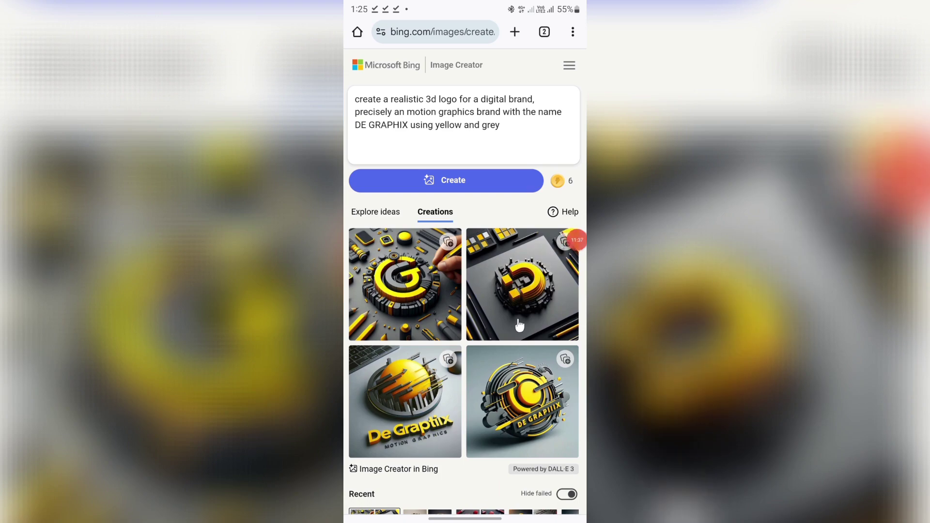
- Download the De Graphix logo with the yellow sphere in a grey ring, and go back to the generated results
click(435, 402)
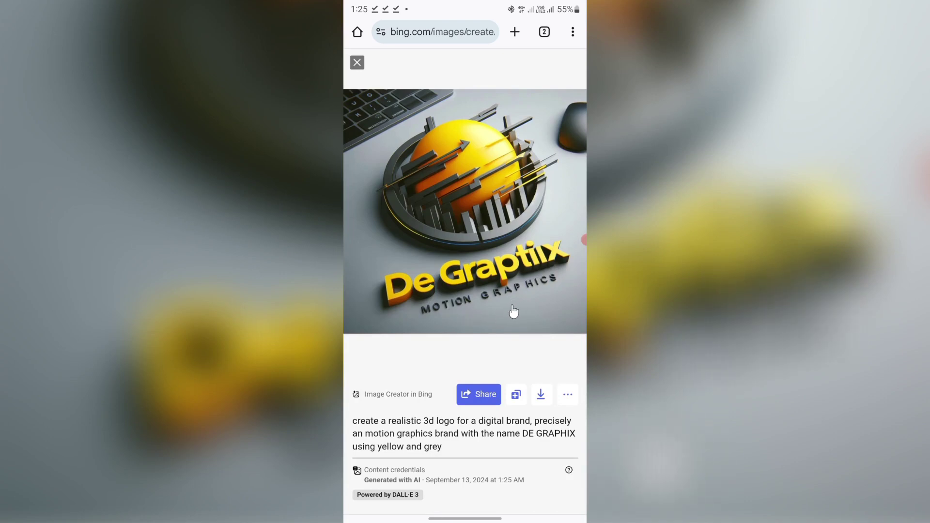
click(541, 395)
click(531, 73)
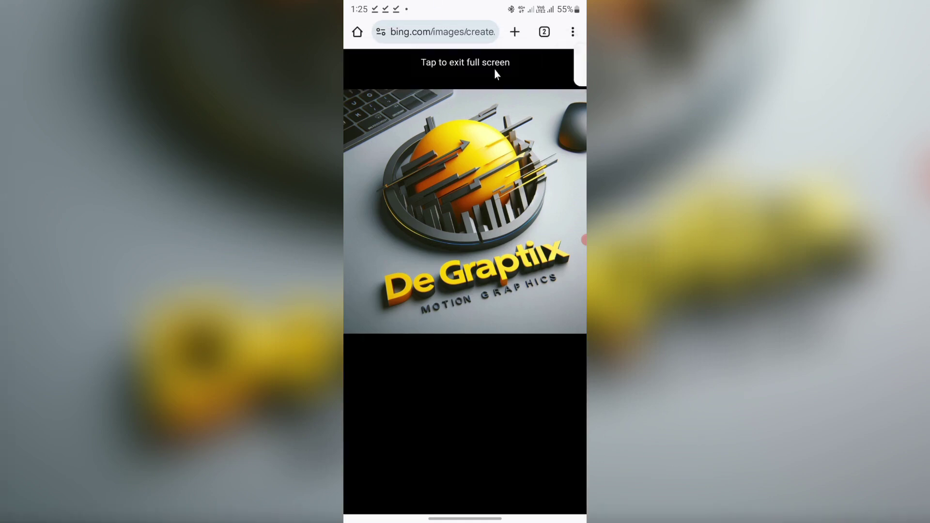
click(376, 97)
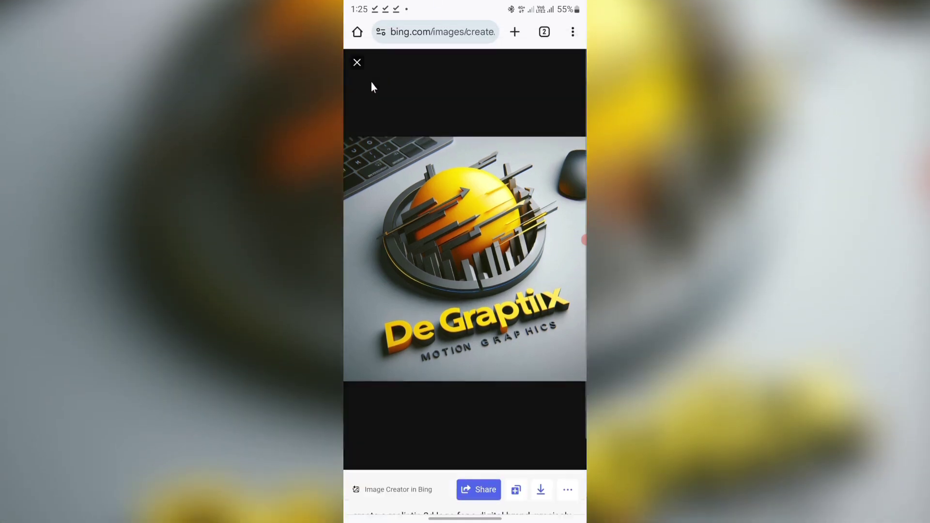
click(364, 71)
scroll(463, 241, down, 2)
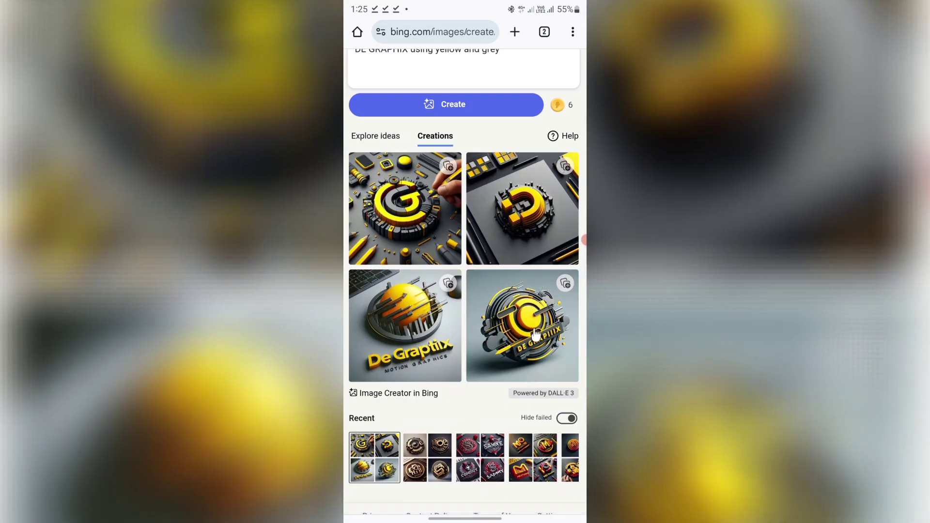
- Correct the wording "an motion graphics brand" to "a motion graphics brand" in the DE GRAPHIX prompt
scroll(533, 329, up, 2)
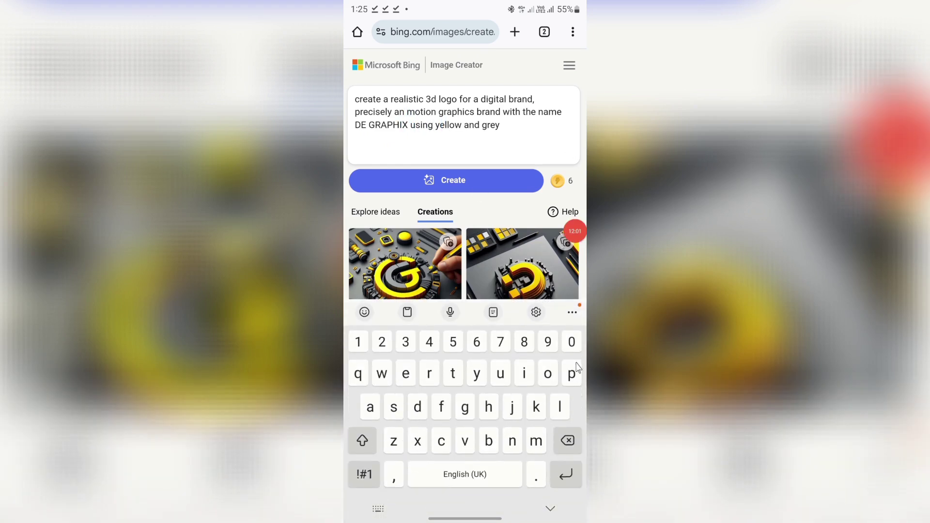
click(570, 440)
click(492, 473)
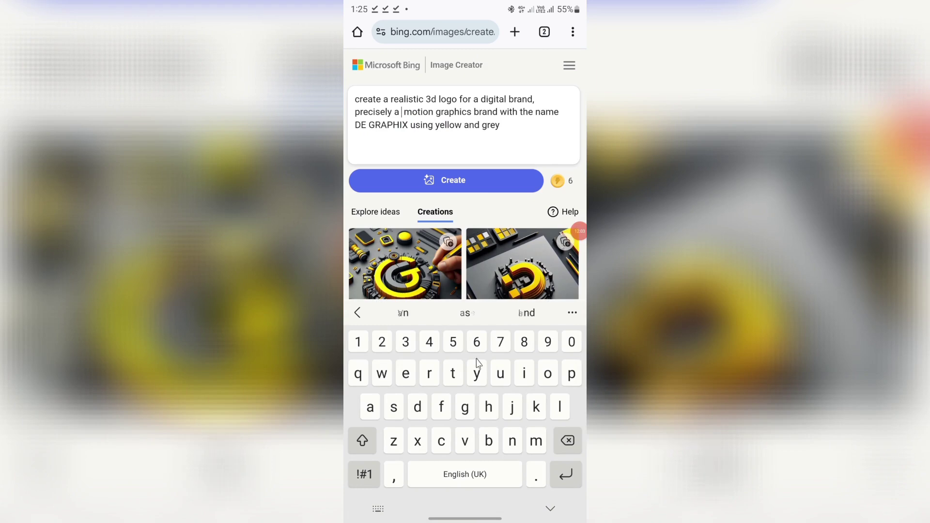
click(571, 430)
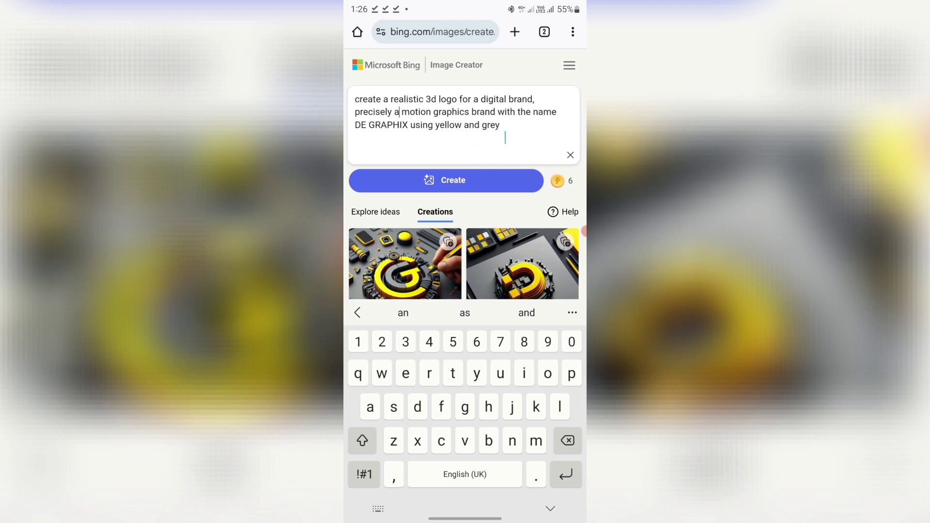
- Change the DE GRAPHIX prompt's colours to silver and black, and generate images from it
double_click(491, 125)
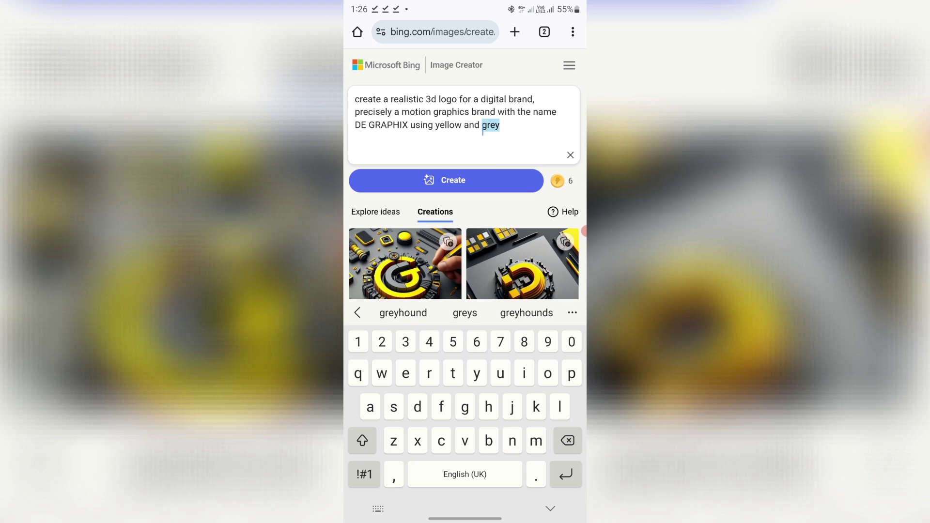
text(blac)
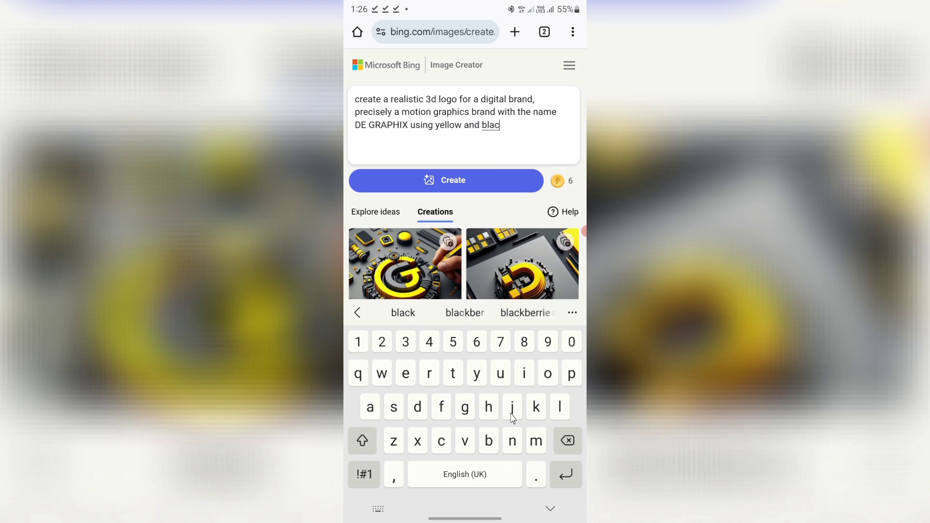
text(k)
drag(462, 127, 436, 128)
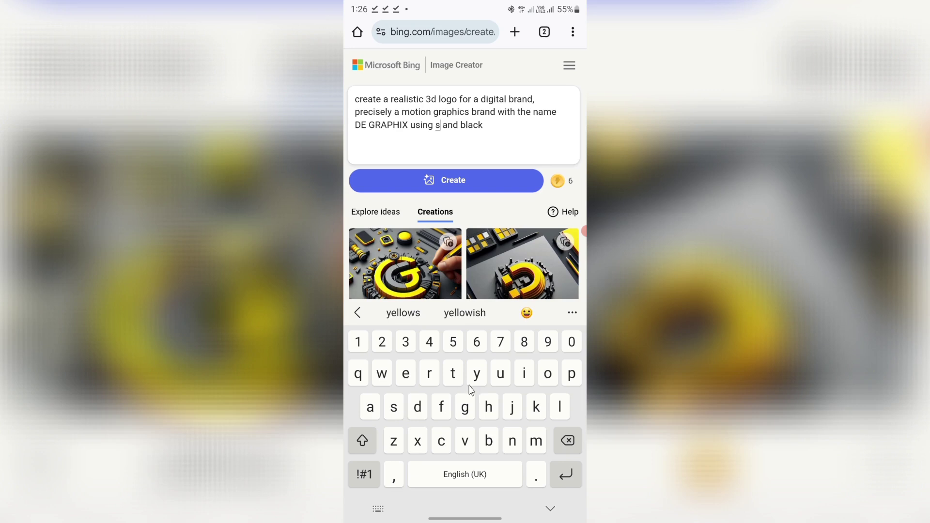
text(silver)
click(454, 179)
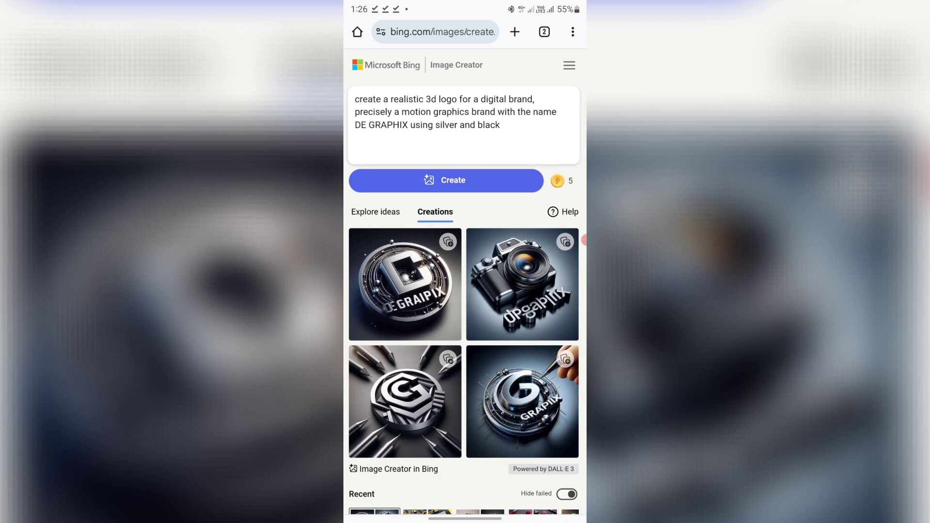
- Download the silver G logo with the hand holding a pen, and go back to the generated results
click(532, 436)
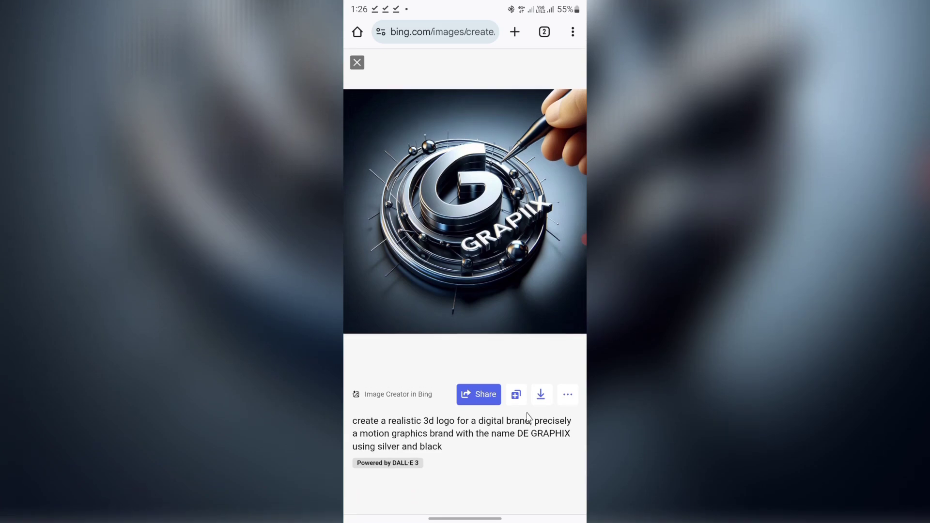
click(542, 394)
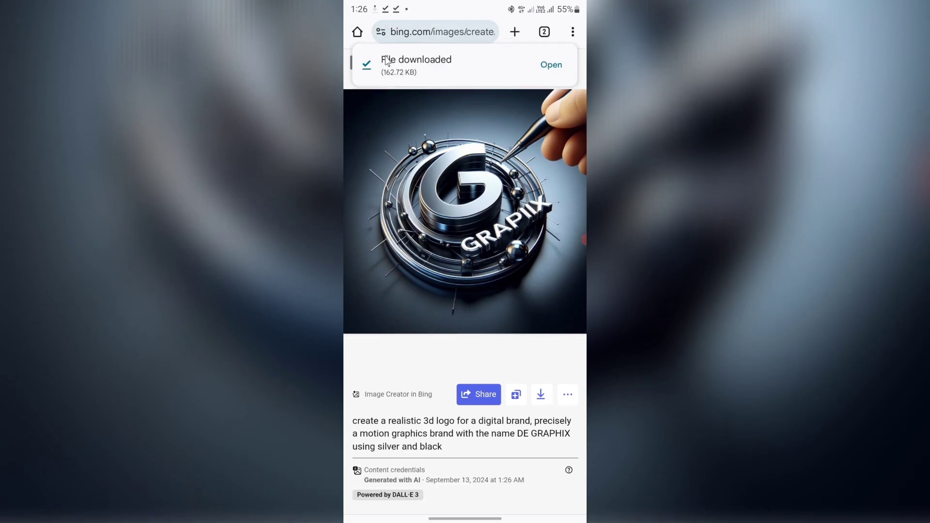
click(376, 68)
click(359, 67)
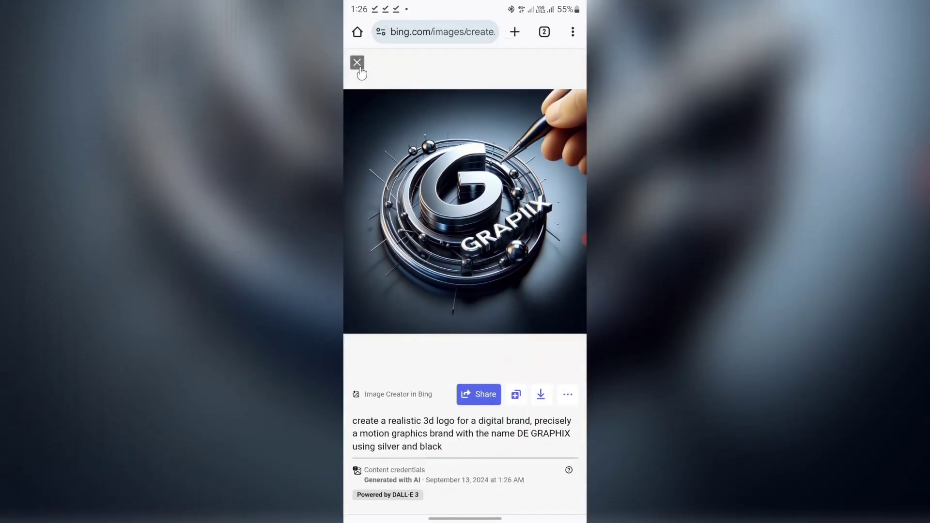
click(357, 63)
- Browse the recent creations and open the earlier set generated from the "Zoe Hub" YouTube logo prompt
scroll(455, 215, down, 2)
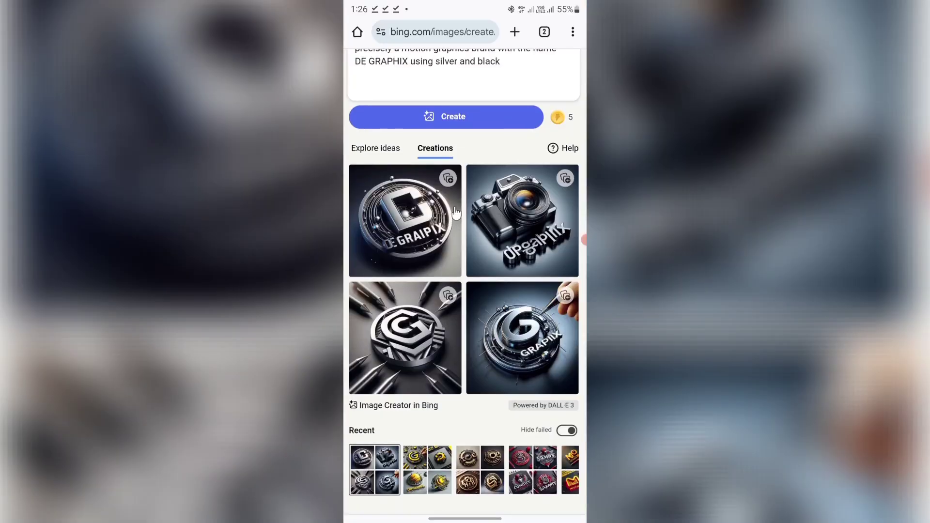
scroll(462, 217, down, 2)
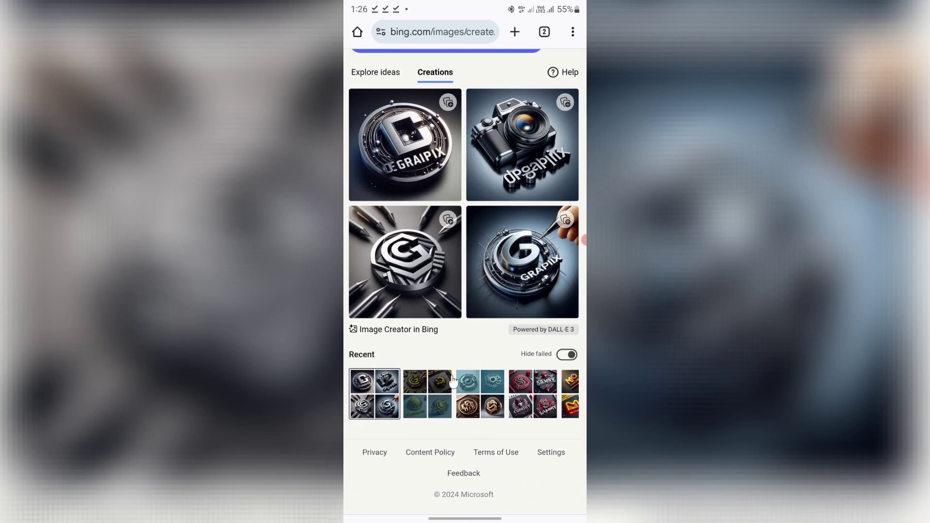
scroll(479, 376, right, 10)
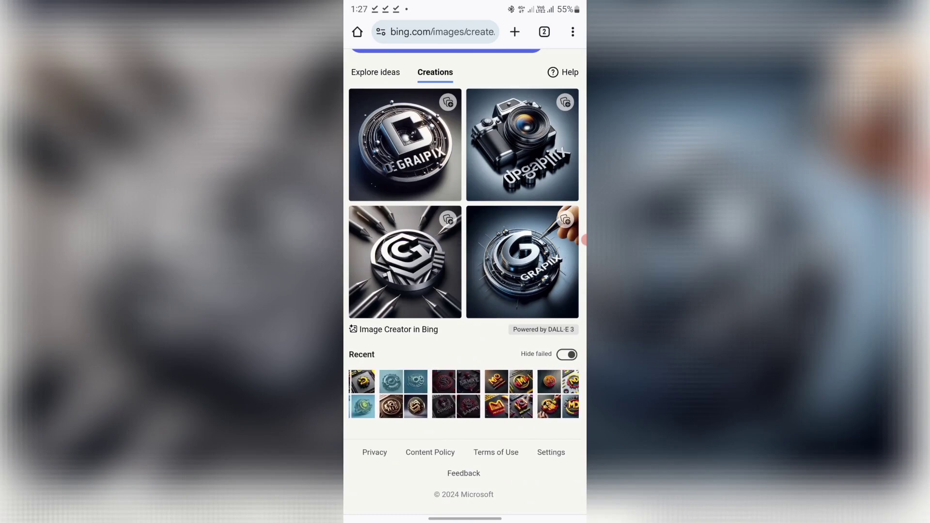
scroll(464, 394, right, 10)
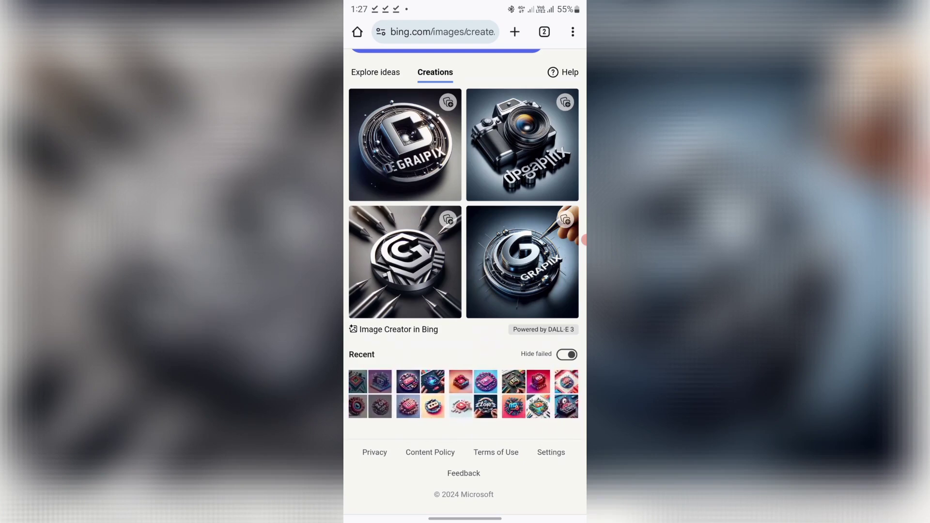
scroll(476, 377, right, 10)
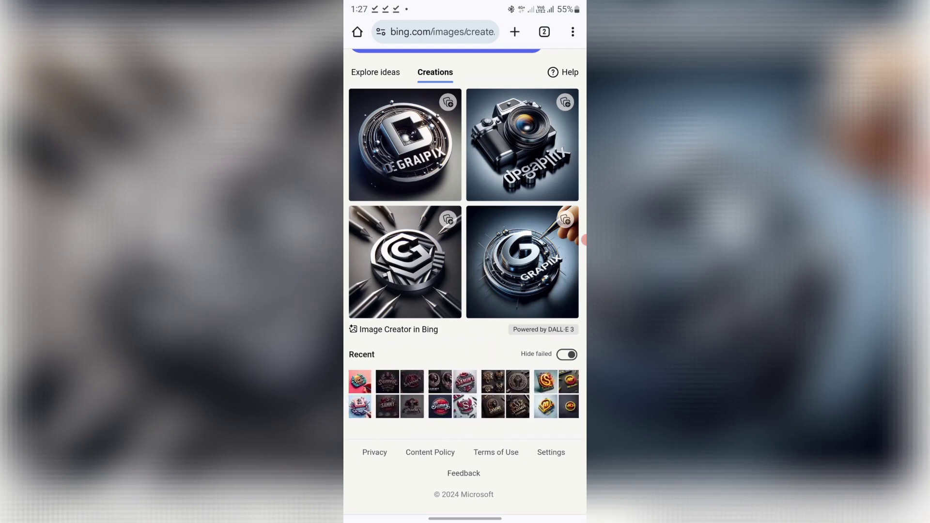
right_click(476, 377)
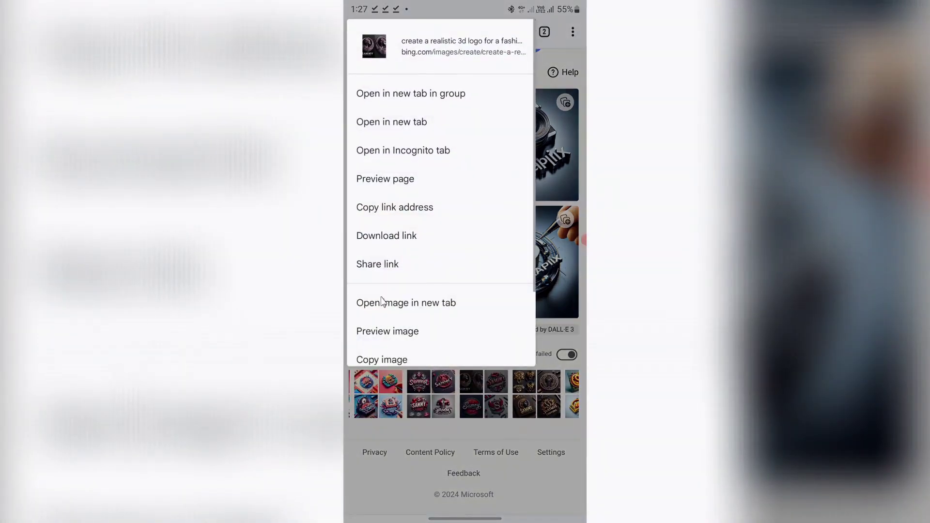
click(397, 382)
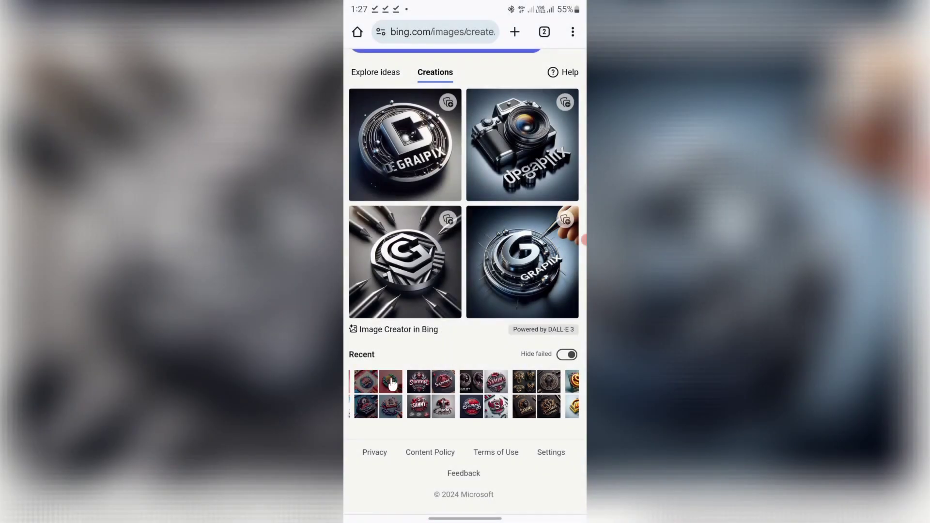
click(388, 387)
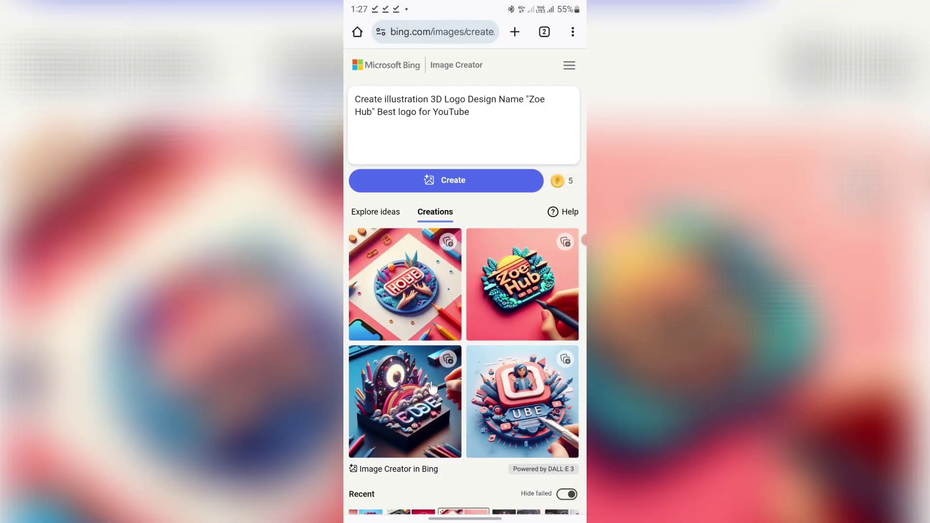
- View the Zoe Hub logo with the sun and leaves enlarged, and return to its set of results
click(511, 296)
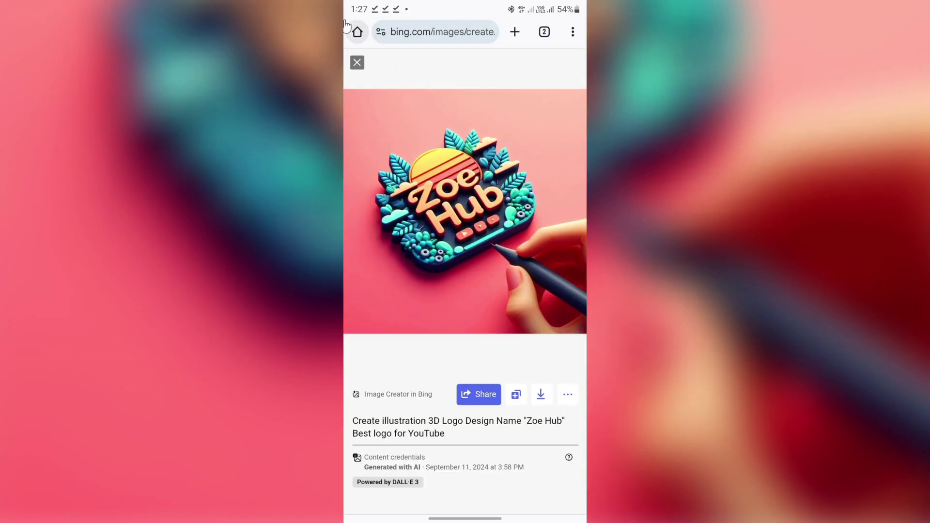
click(357, 63)
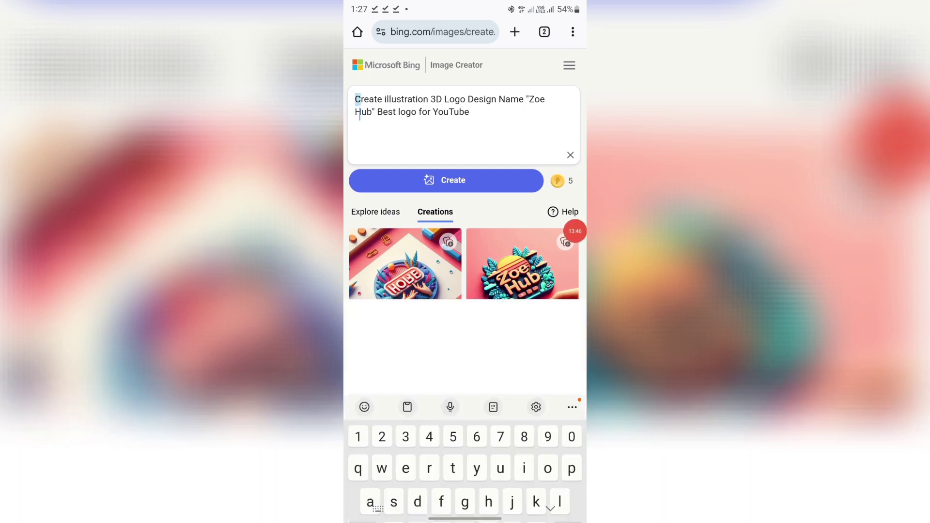
click(555, 511)
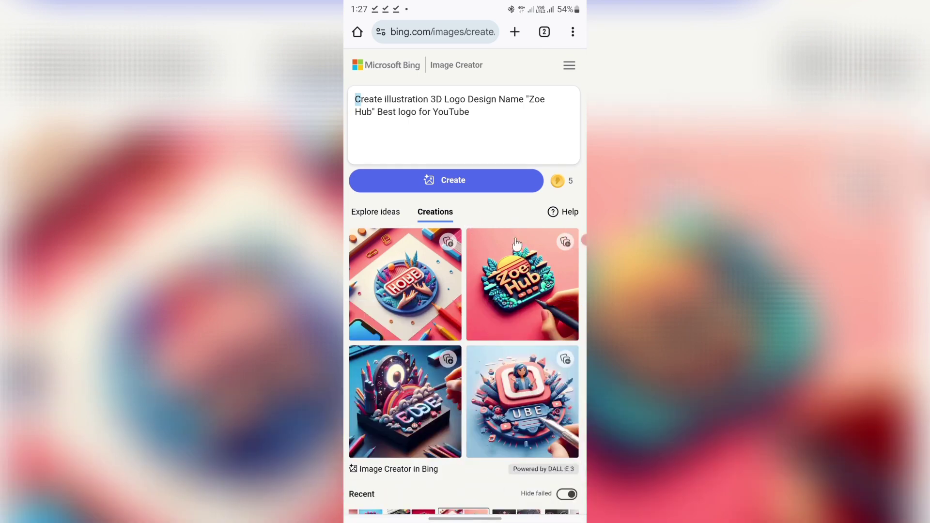
scroll(493, 341, down, 3)
scroll(489, 353, up, 3)
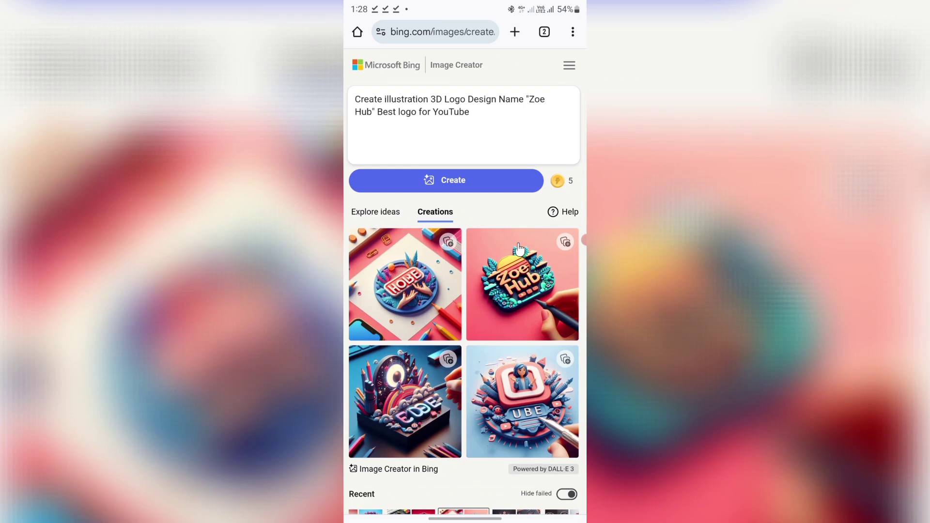